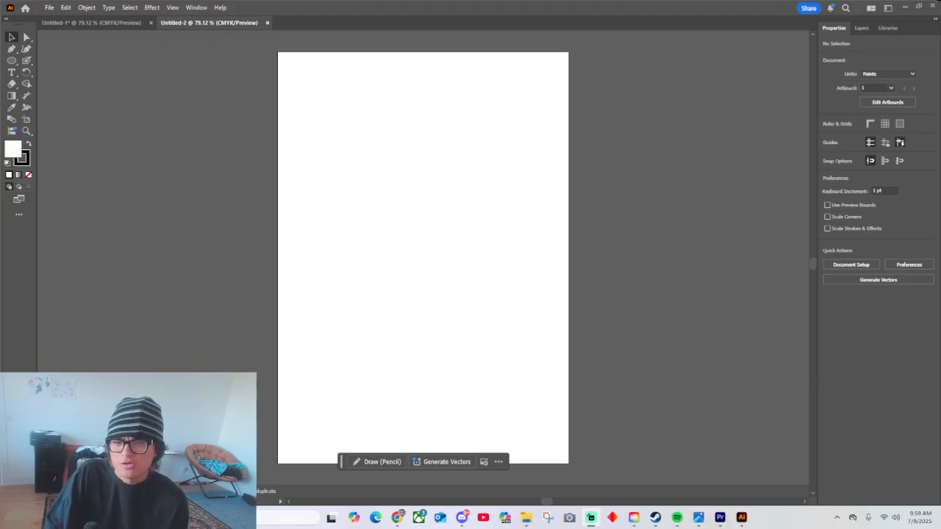
Draw a closed five-point irregular shape with the Pen tool in the upper half of the artboard.
click(12, 48)
click(395, 125)
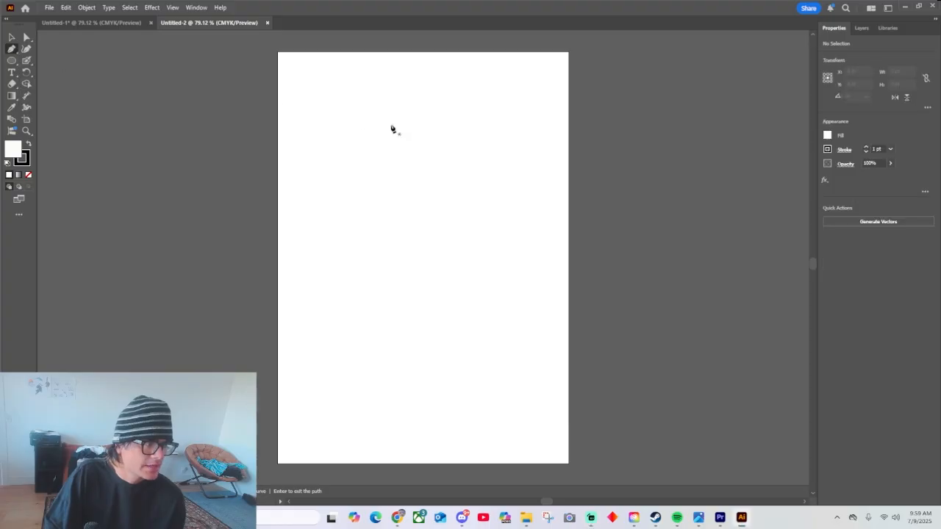
drag(347, 220, 356, 227)
click(515, 277)
click(501, 114)
click(353, 94)
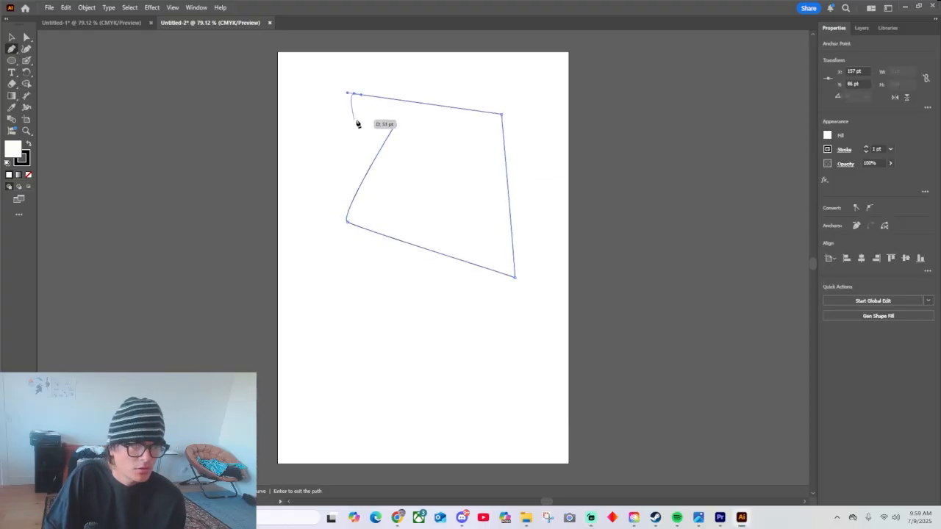
click(395, 125)
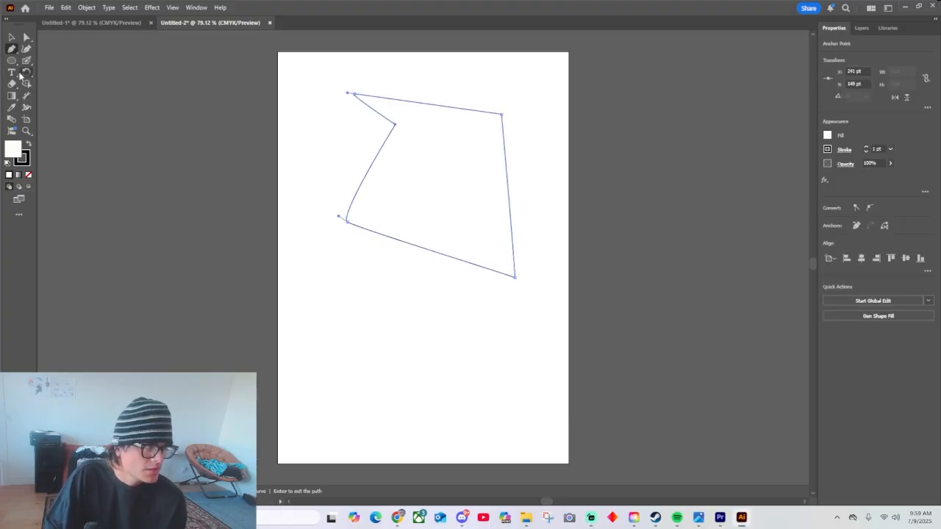
Scribble a looping stroke with the Paintbrush tool and a zigzag line with the Pencil tool over the pen shape.
drag(27, 60, 53, 71)
mouse_move(424, 316)
mouse_down()
mouse_move(386, 358)
mouse_move(350, 252)
mouse_move(382, 108)
mouse_up()
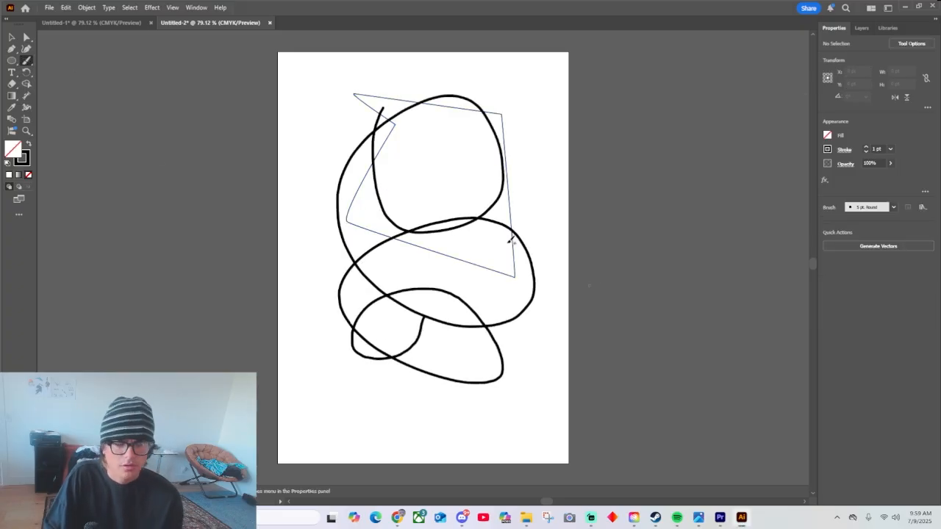
drag(27, 56, 59, 86)
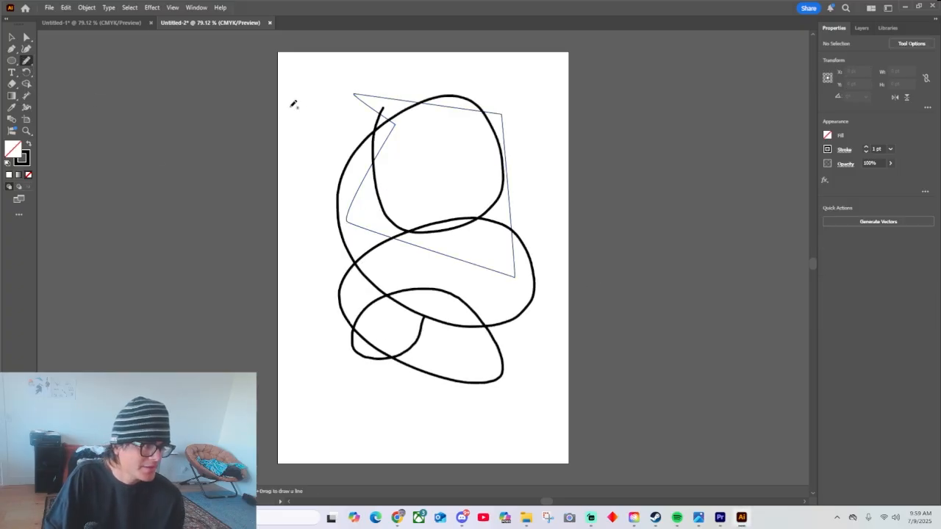
mouse_move(308, 105)
mouse_down()
mouse_move(363, 257)
mouse_move(502, 396)
mouse_up()
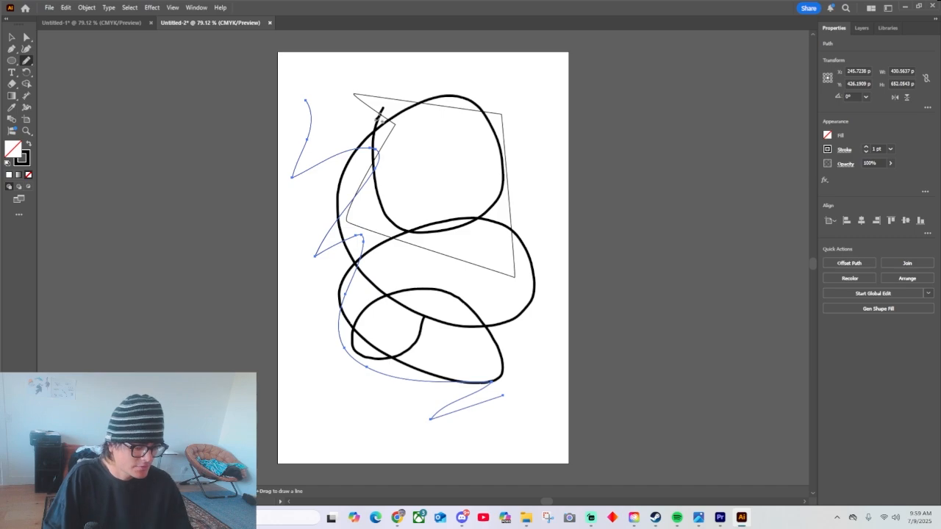
Select all the test artwork and delete it from the artboard.
key(v)
key(ctrl+a)
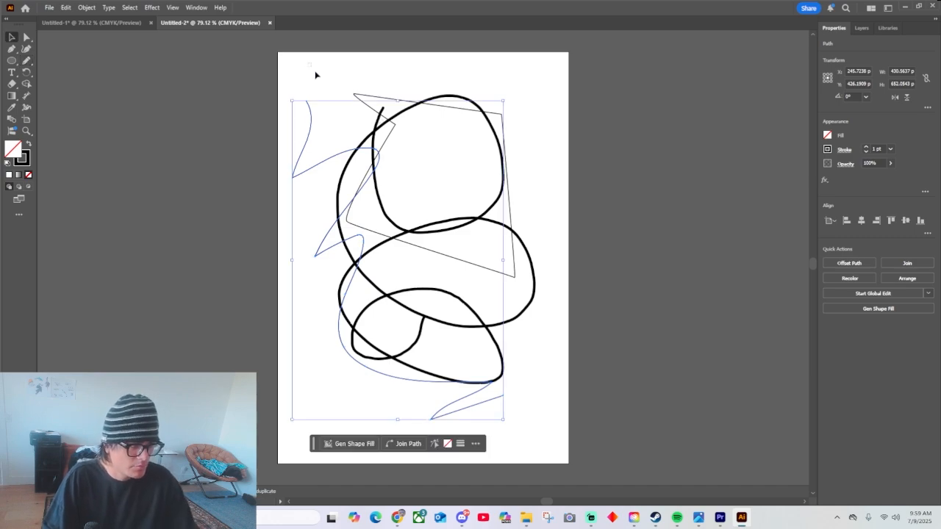
key(Delete)
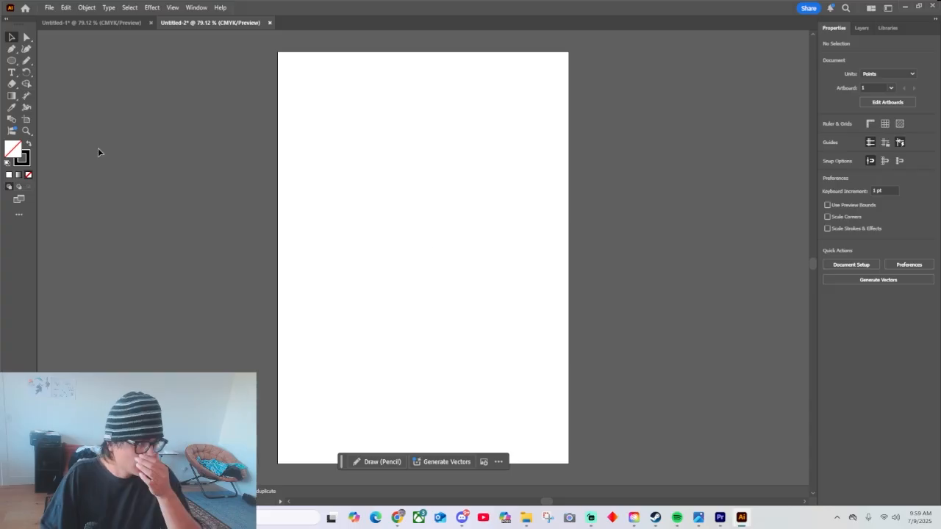
Activate the Blob Brush tool and try the denim pattern brush and the 15 pt. Round brush definition.
click(25, 62)
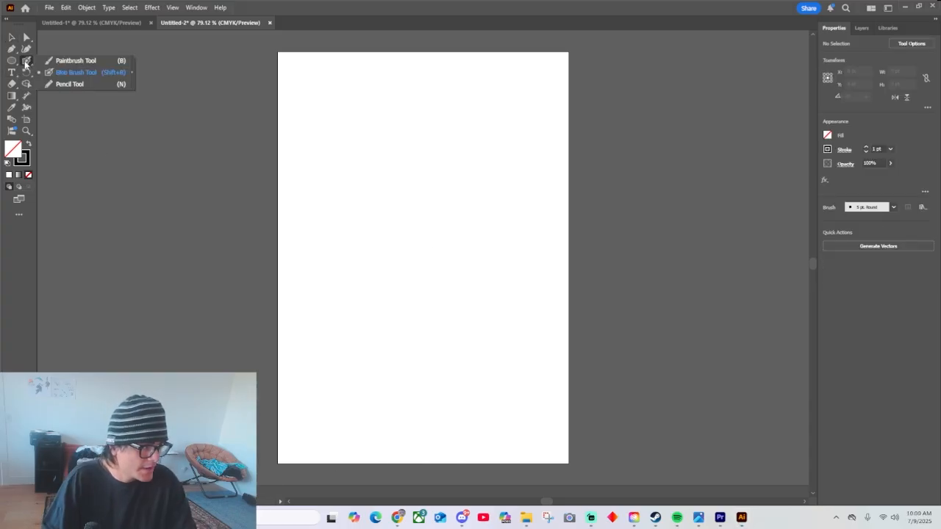
click(66, 73)
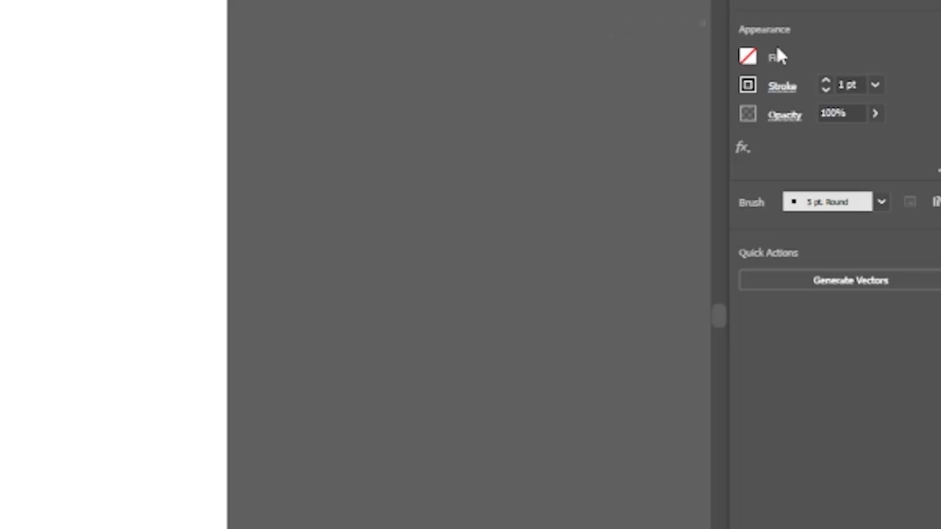
click(881, 201)
scroll(812, 272, down, 4)
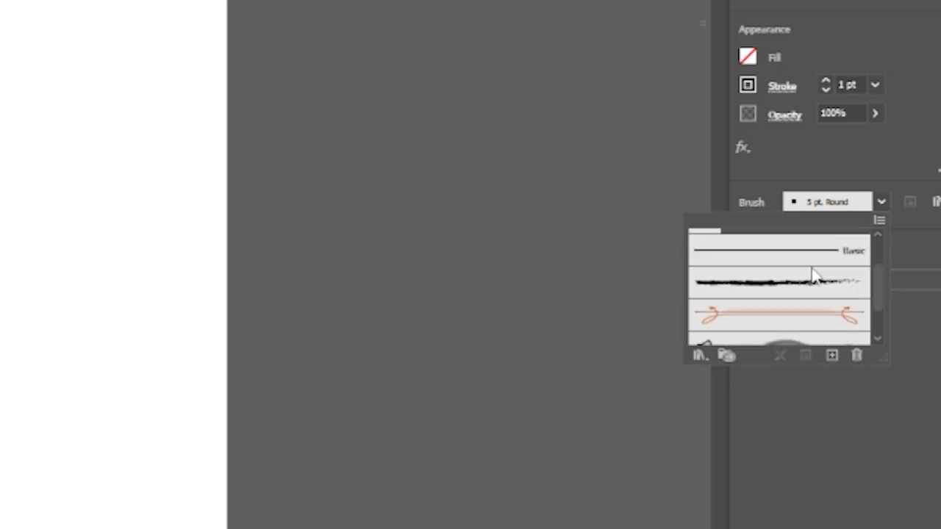
click(760, 323)
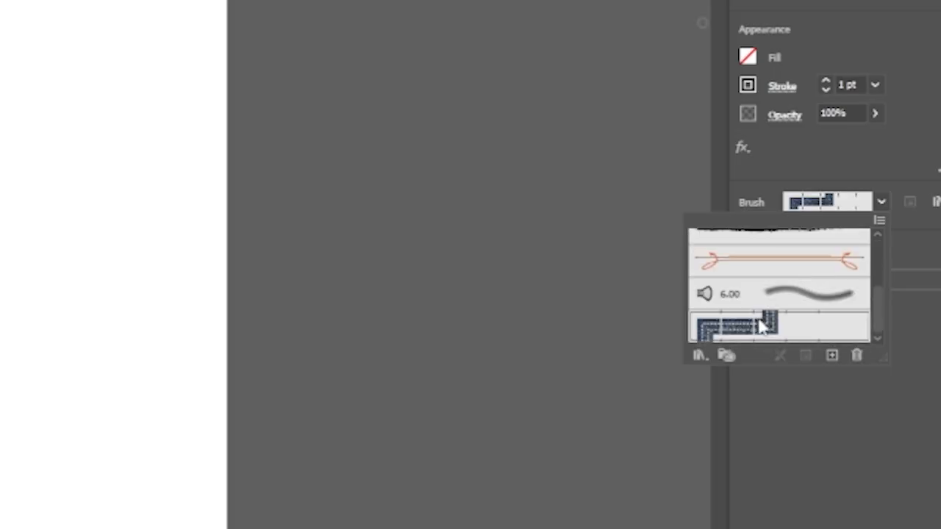
scroll(759, 326, up, 2)
scroll(753, 312, down, 2)
scroll(793, 298, up, 4)
click(735, 257)
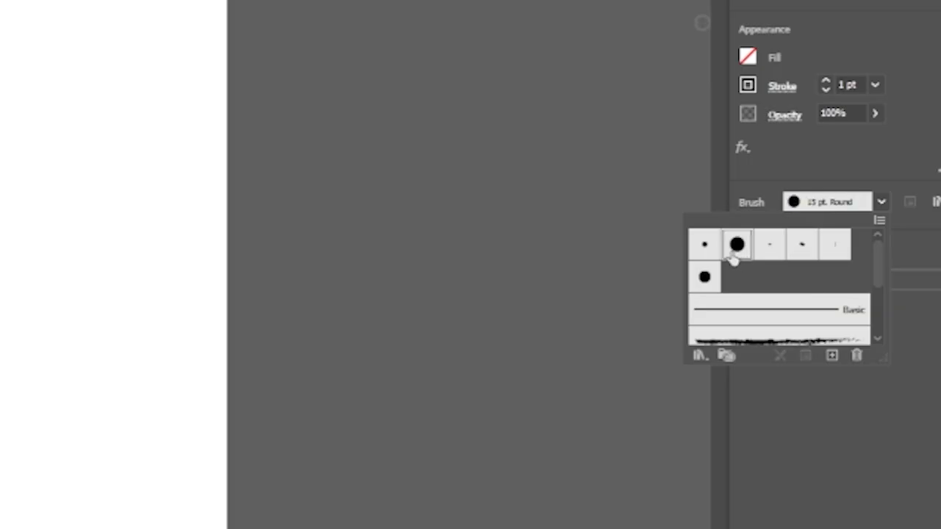
Set the brush to 5 pt. Round and scribble large overlapping loops across the artboard with the Blob Brush.
click(737, 244)
click(706, 246)
click(705, 273)
click(707, 250)
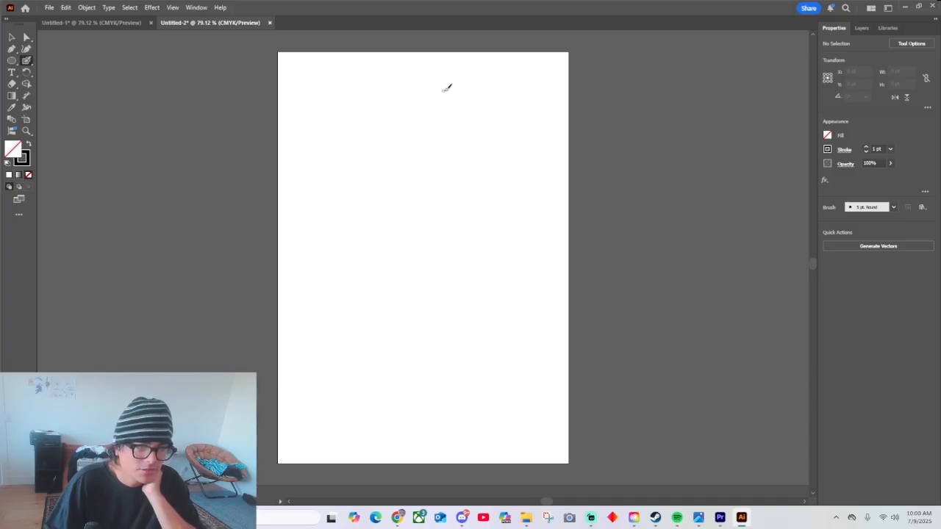
mouse_move(461, 79)
mouse_down()
mouse_move(421, 94)
mouse_move(491, 124)
mouse_move(519, 206)
mouse_move(515, 110)
mouse_move(411, 238)
mouse_move(297, 241)
mouse_up()
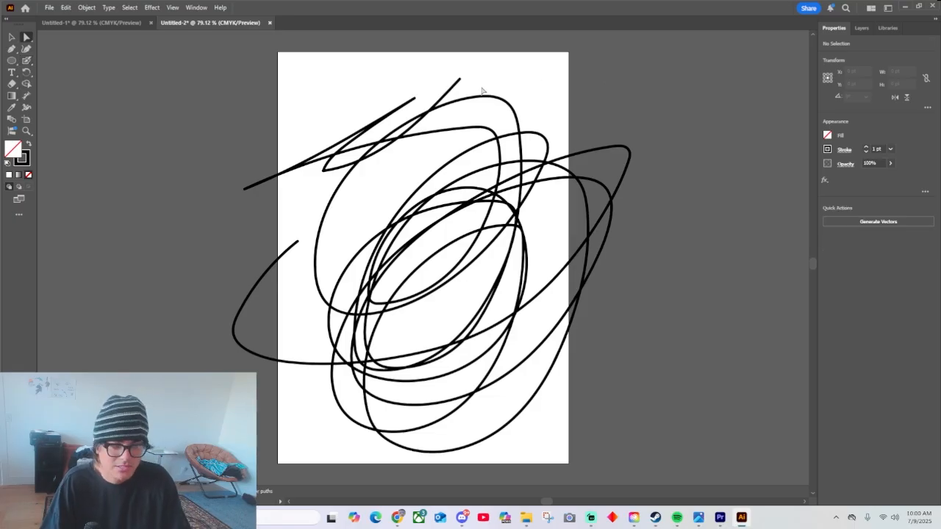
Zoom in on the scribble and pull anchor points on its inner loops with the Direct Selection tool to distort them.
key(a)
key(ctrl+a)
click(604, 88)
key(ctrl+equal)
key(ctrl+equal)
key(ctrl+equal)
key(ctrl+equal)
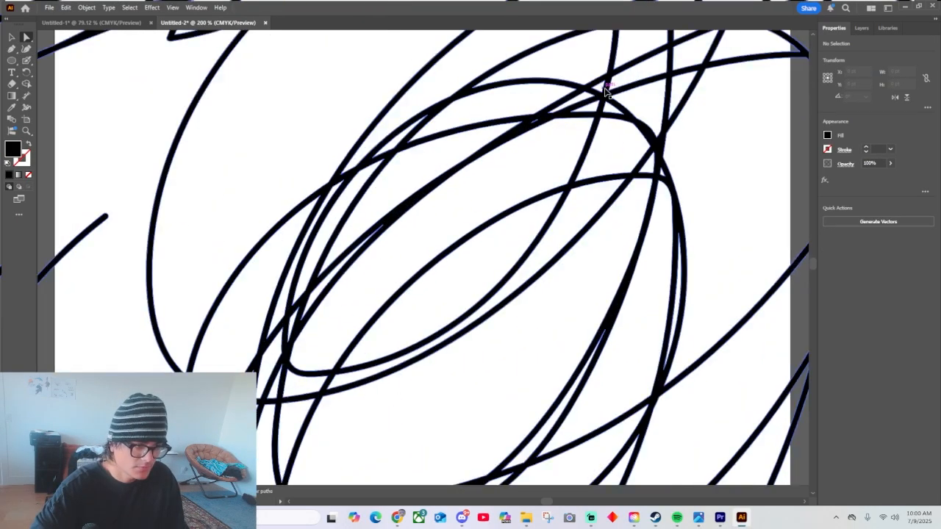
click(490, 222)
click(491, 222)
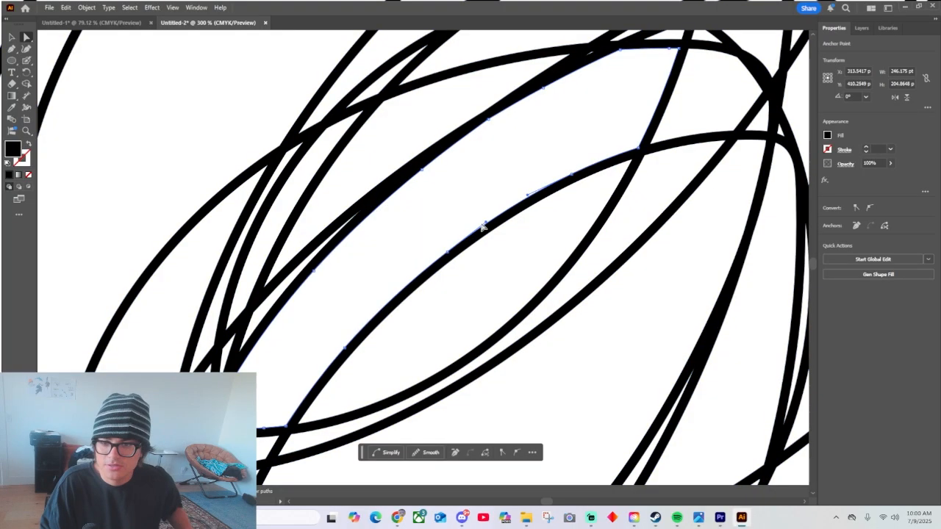
click(446, 258)
drag(448, 253, 495, 291)
click(454, 263)
drag(529, 220, 714, 205)
Stretch more anchor points near the top of the inner loops into long spikes and fit the artboard in view.
click(594, 66)
drag(592, 66, 660, 160)
click(611, 75)
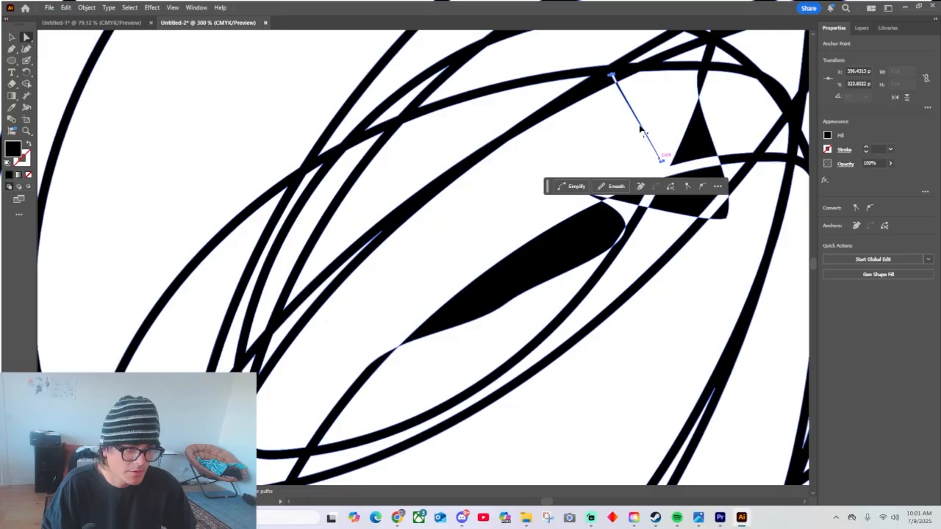
click(601, 75)
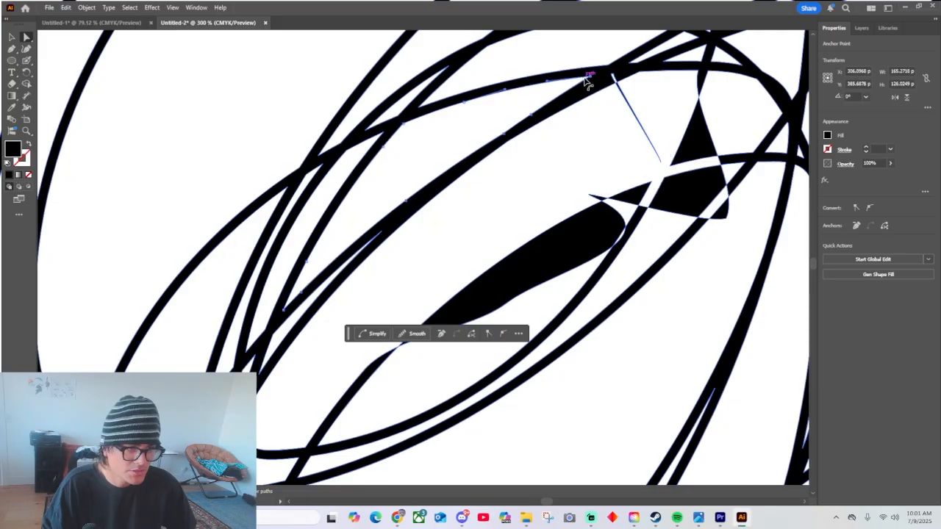
drag(602, 75, 563, 326)
scroll(563, 328, down, 5)
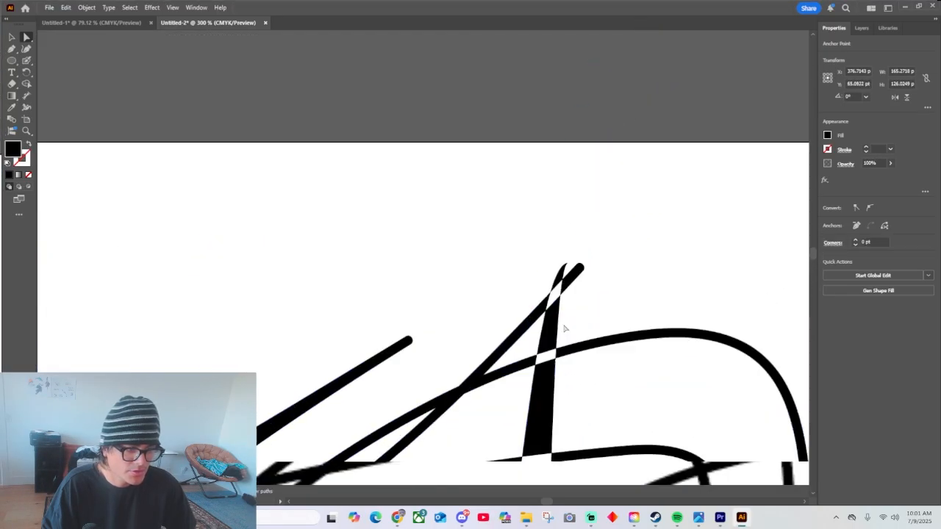
key(ctrl+0)
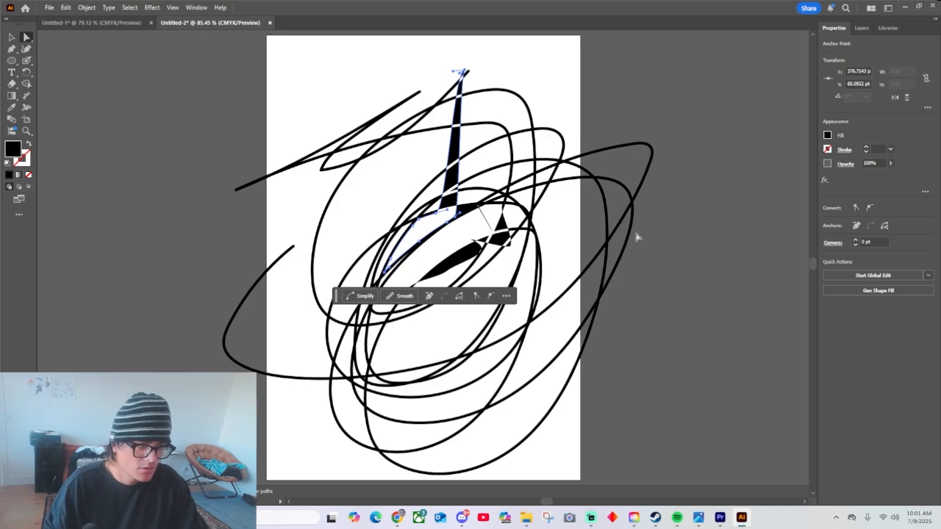
Delete the distorted scribble and its remaining path pieces from the artboard.
click(671, 189)
click(536, 269)
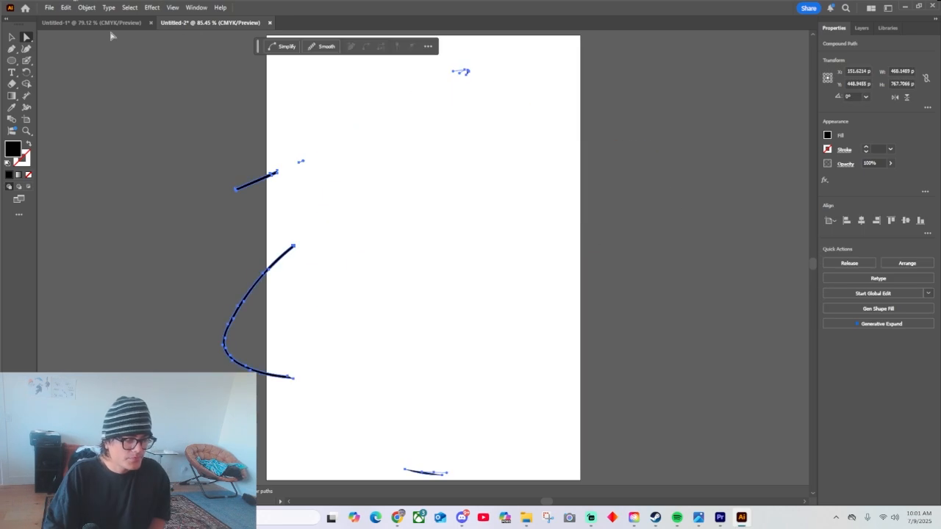
click(211, 168)
scroll(578, 441, down, 3)
key(ctrl+a)
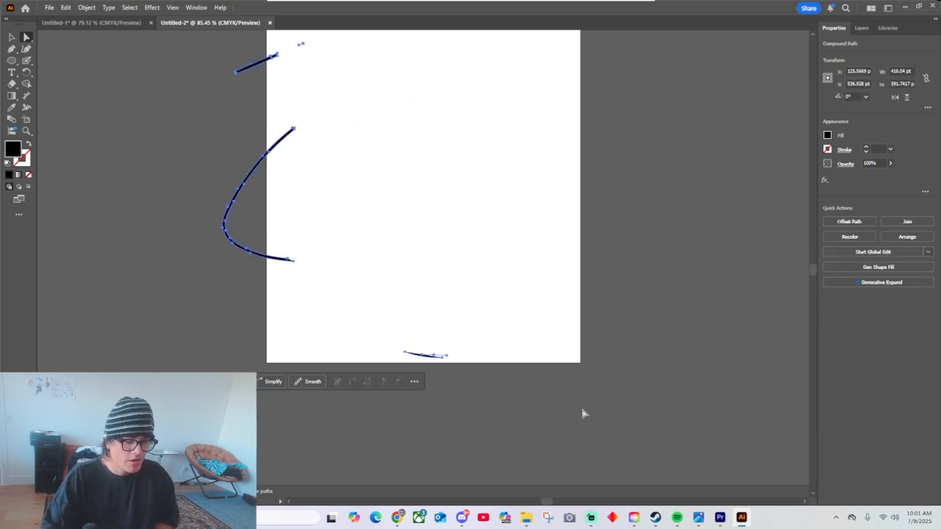
key(Delete)
scroll(609, 296, up, 3)
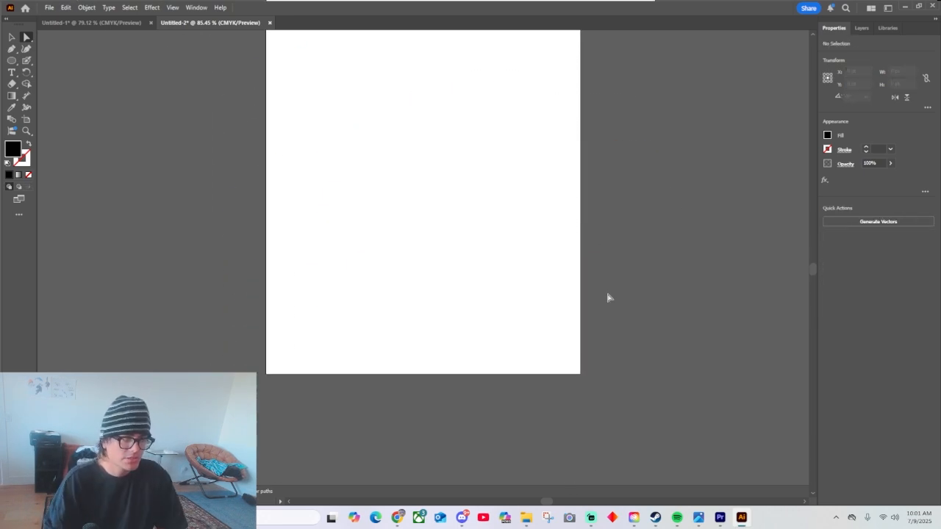
Switch to the Untitled-1 document with the orange face and activate the Blob Brush tool.
click(91, 23)
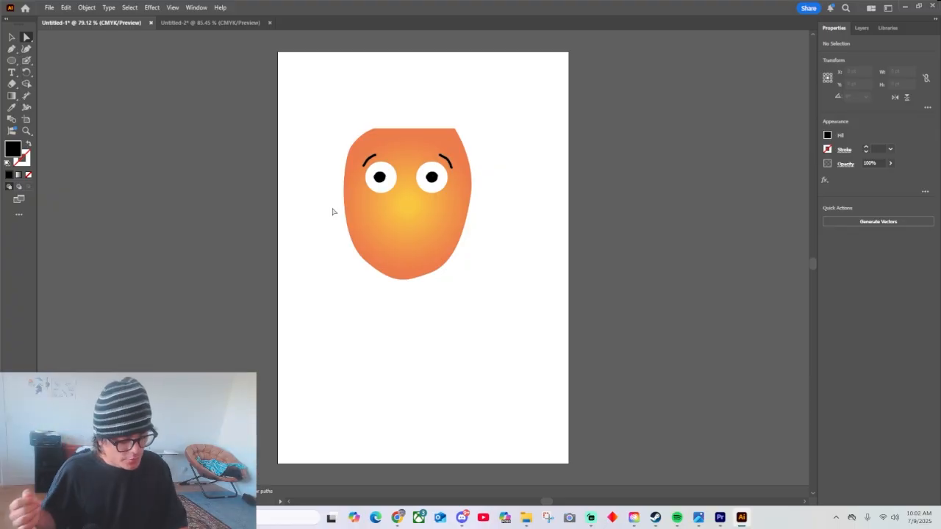
key(b)
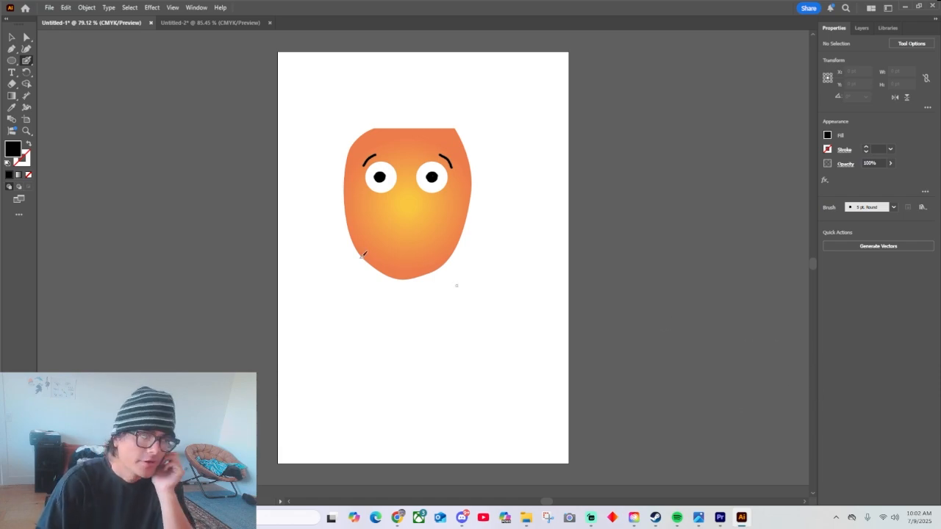
click(16, 54)
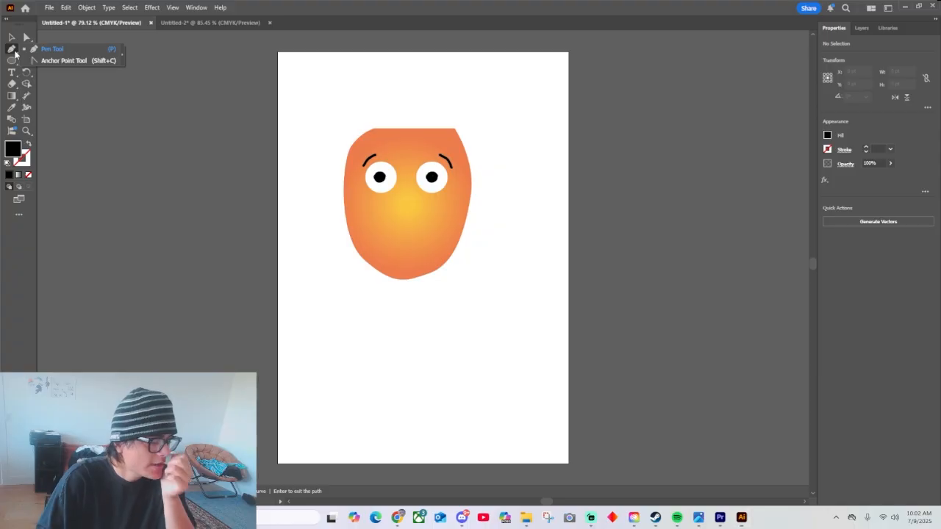
click(26, 60)
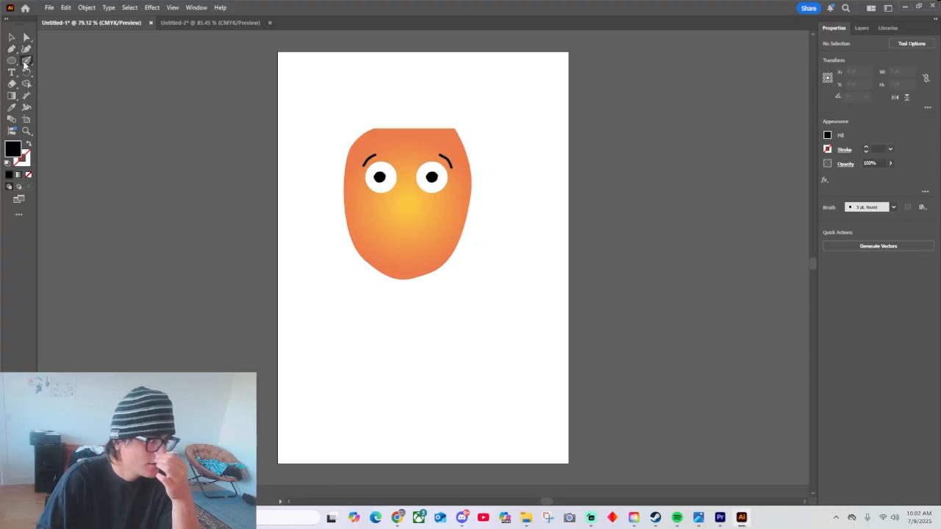
Swap the fill and stroke so the fill is none, and set the stroke color to the dark purple swatch.
click(828, 133)
click(29, 144)
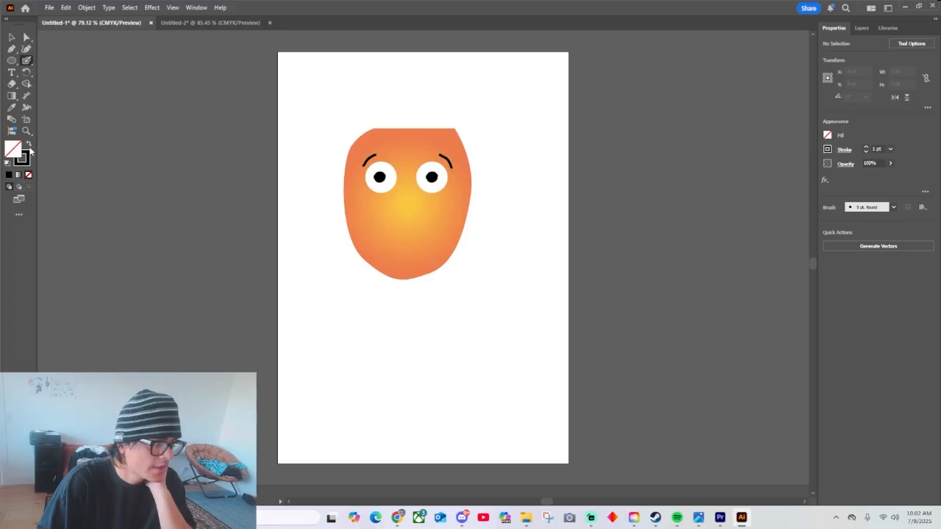
click(29, 146)
click(29, 146)
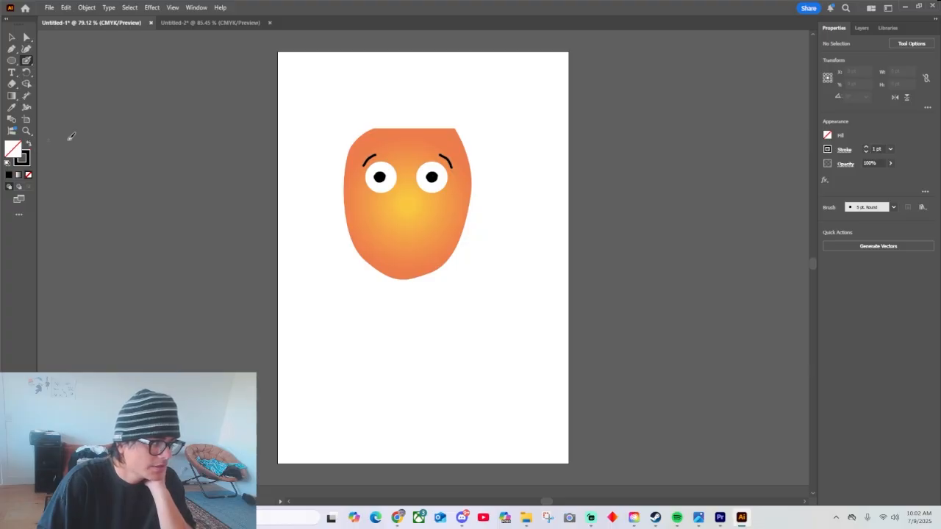
click(827, 150)
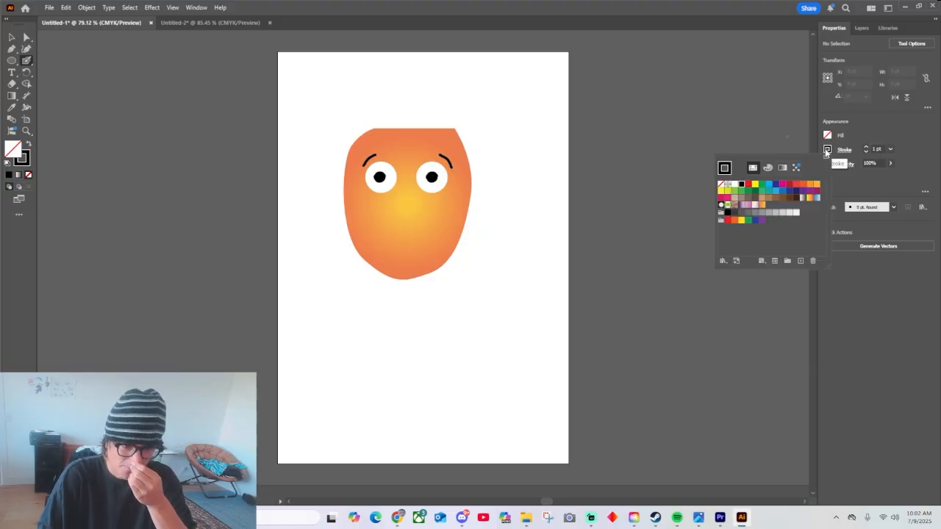
click(802, 191)
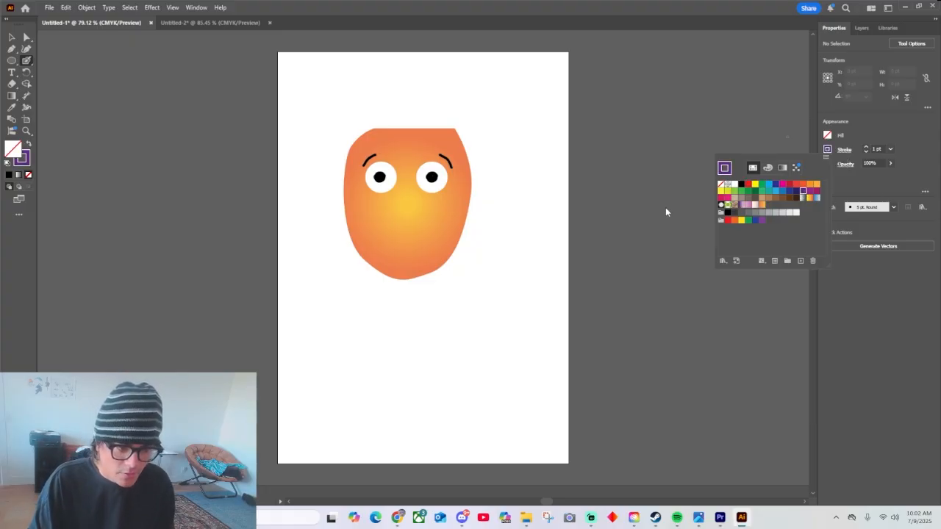
click(665, 181)
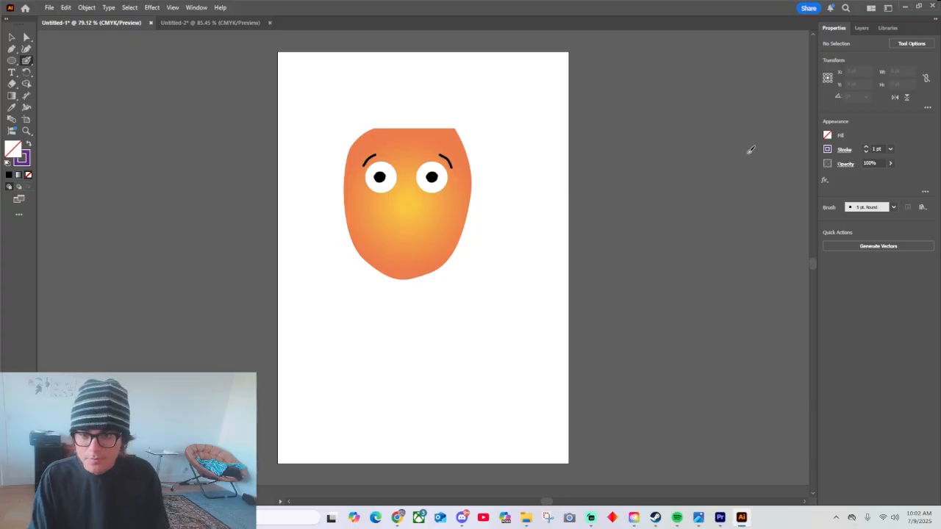
Set the Blob Brush's brush definition to 15 pt. Round.
click(893, 208)
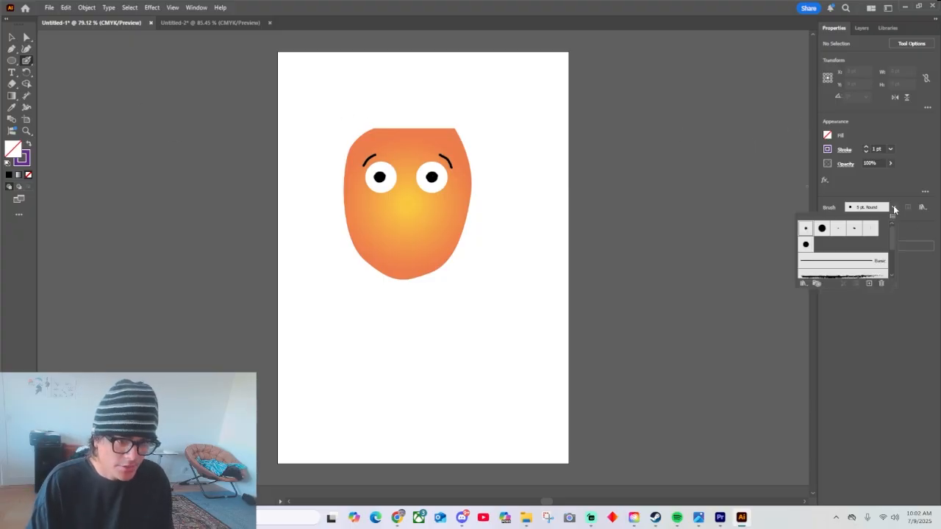
click(822, 229)
click(823, 229)
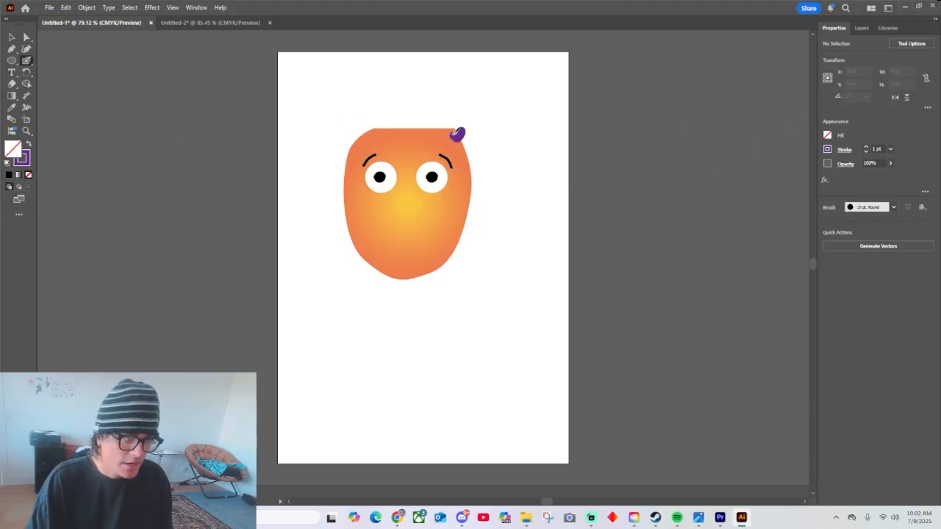
Paint curly purple hair across the top of the orange head and down both sides with the Blob Brush.
mouse_move(457, 133)
mouse_down()
mouse_move(378, 116)
mouse_move(373, 137)
mouse_move(347, 168)
mouse_up()
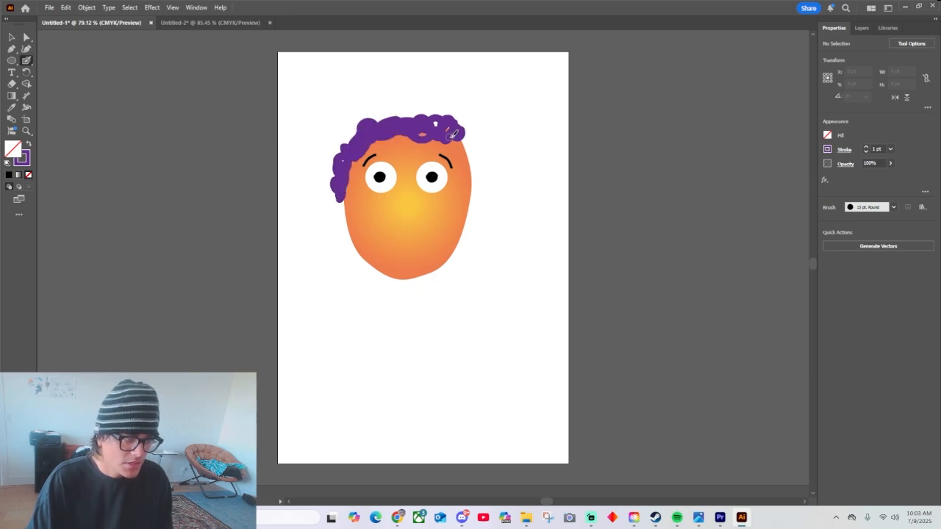
drag(442, 123, 473, 163)
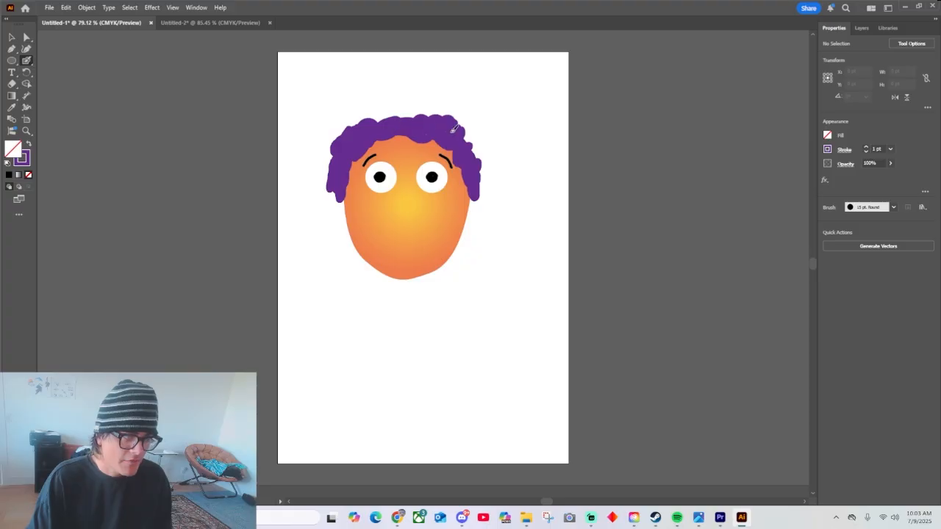
Use Direct Selection to pull two lower-edge anchor points above the right eyebrow up into the hair, forming pointed notches.
key(a)
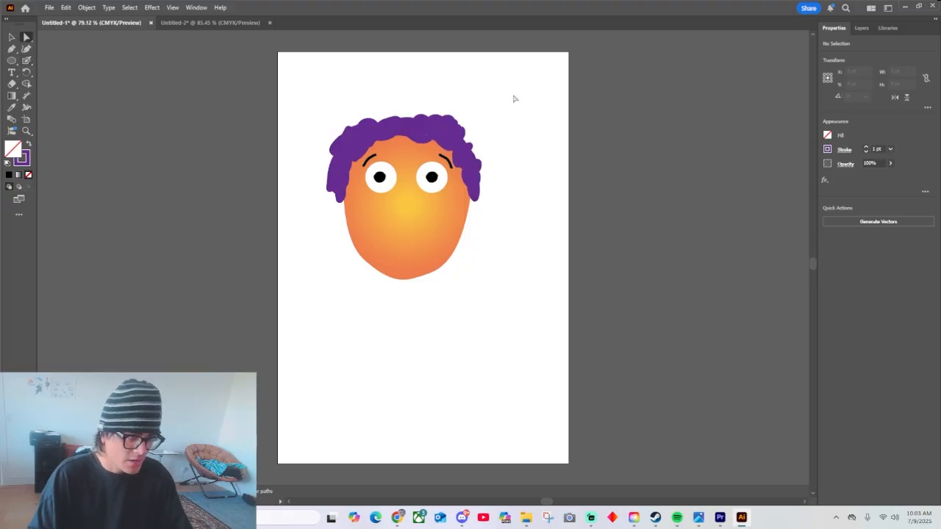
click(455, 135)
click(455, 135)
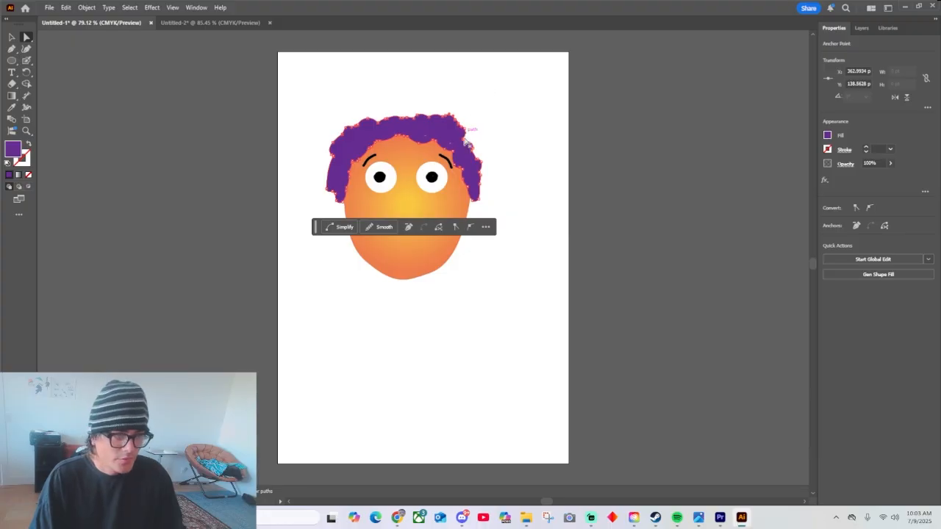
drag(468, 142, 465, 145)
scroll(464, 145, up, 4)
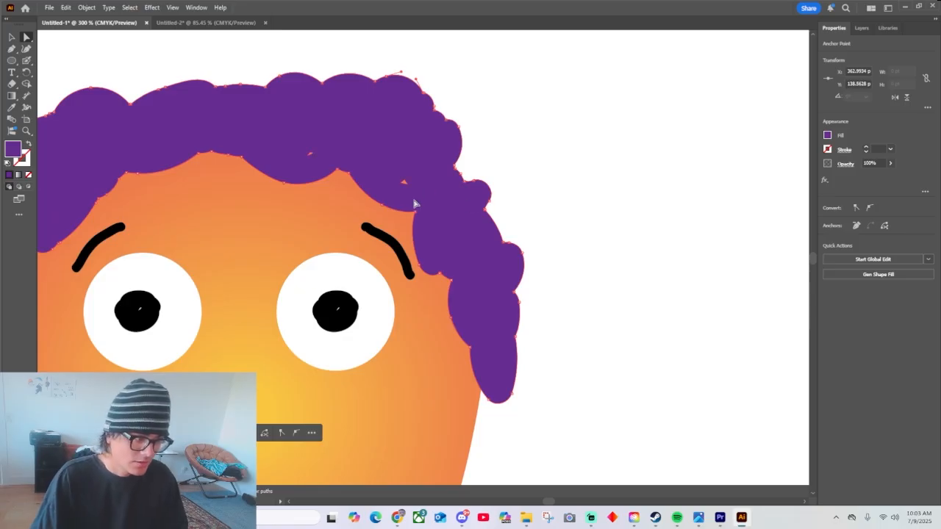
drag(413, 216, 447, 195)
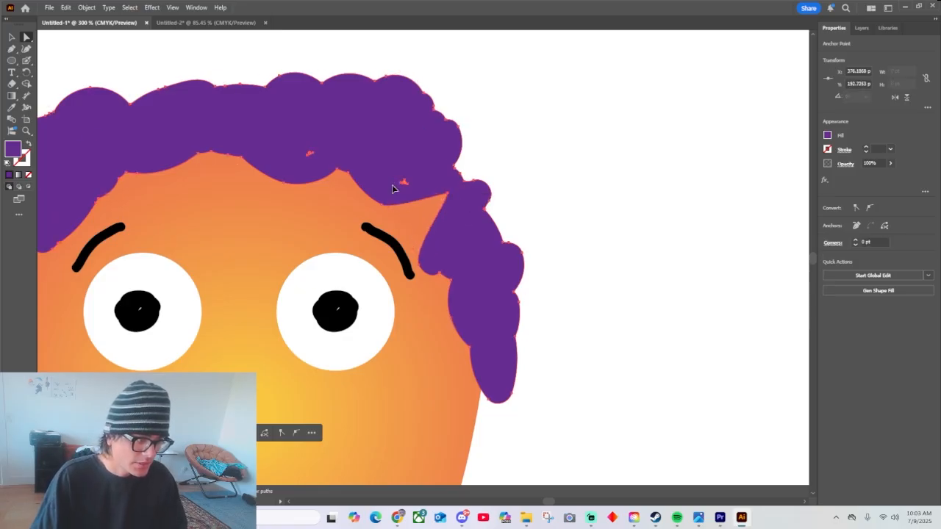
click(395, 185)
drag(354, 187, 382, 134)
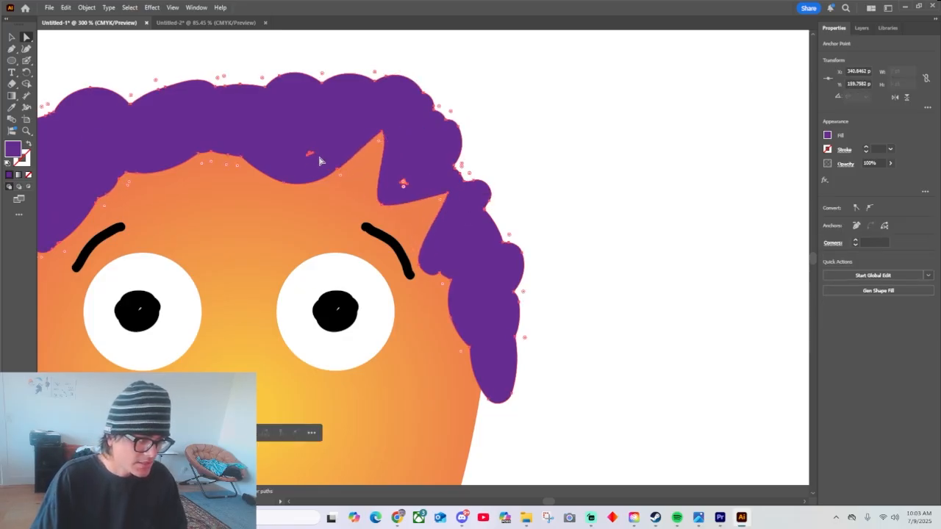
Pull four lower-edge anchor points from the forehead's center to the left temple into the hair, forming a jagged fringe.
click(230, 157)
drag(228, 153, 238, 123)
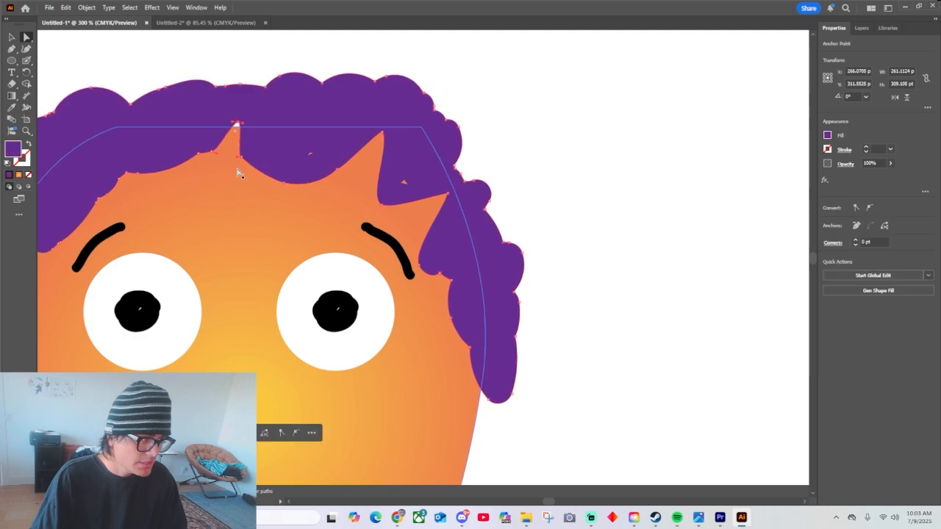
scroll(236, 170, up, 1)
drag(127, 184, 111, 148)
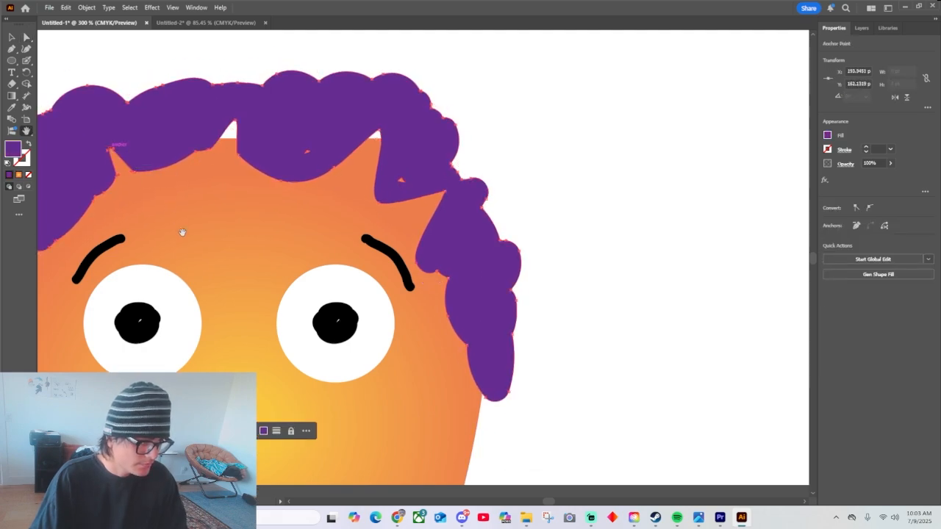
drag(183, 231, 404, 237)
click(299, 205)
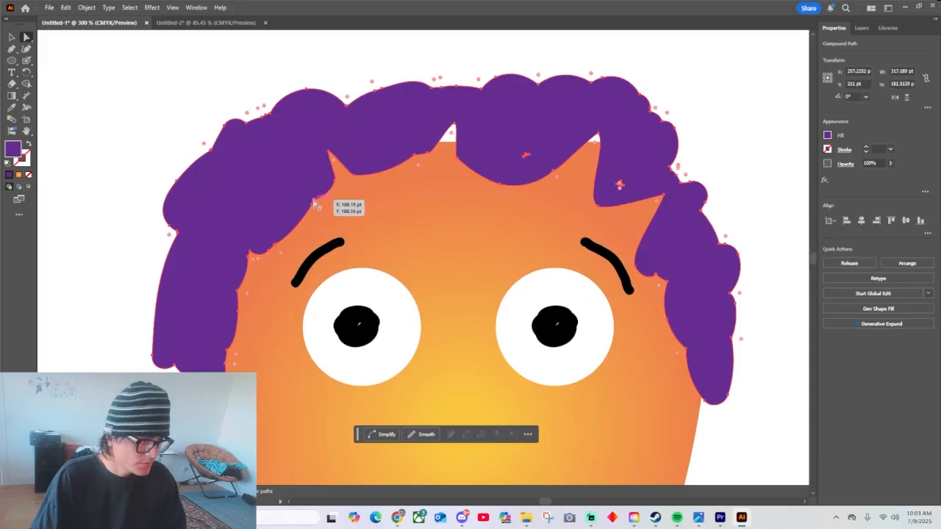
click(315, 201)
drag(312, 198, 268, 178)
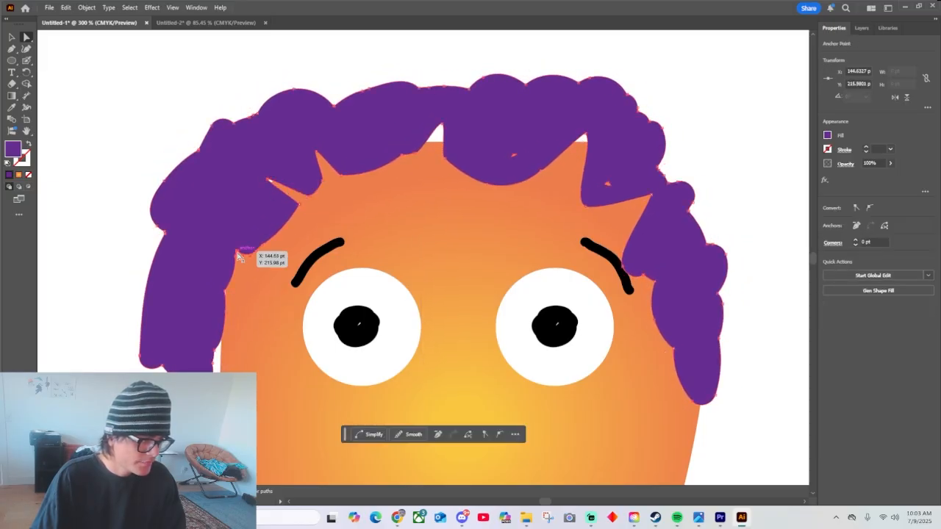
drag(236, 253, 228, 209)
Move the whole hair shape down and slightly right over the head, and raise the hairline above the nose into a notch.
click(319, 183)
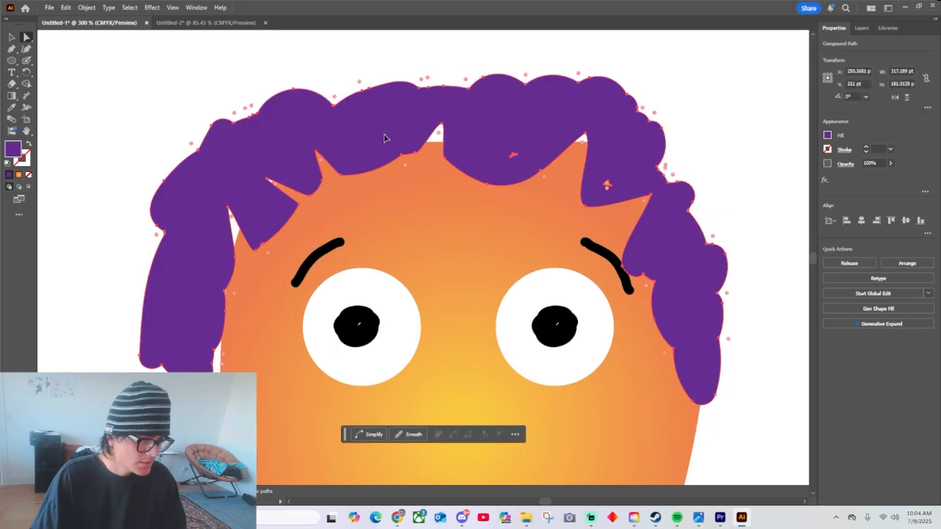
drag(384, 137, 415, 153)
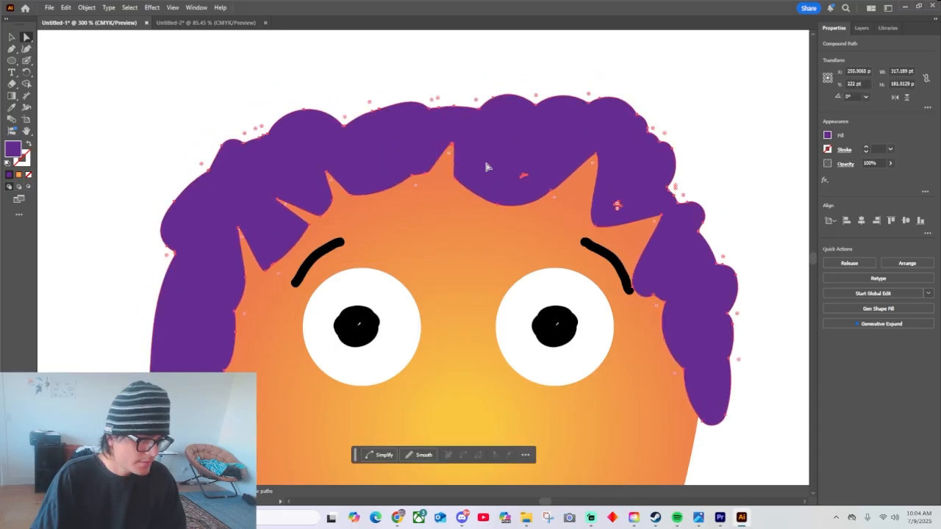
drag(500, 206, 504, 143)
Try to delete the small stray holes inside the purple hair.
click(524, 178)
key(Delete)
scroll(614, 190, down, 1)
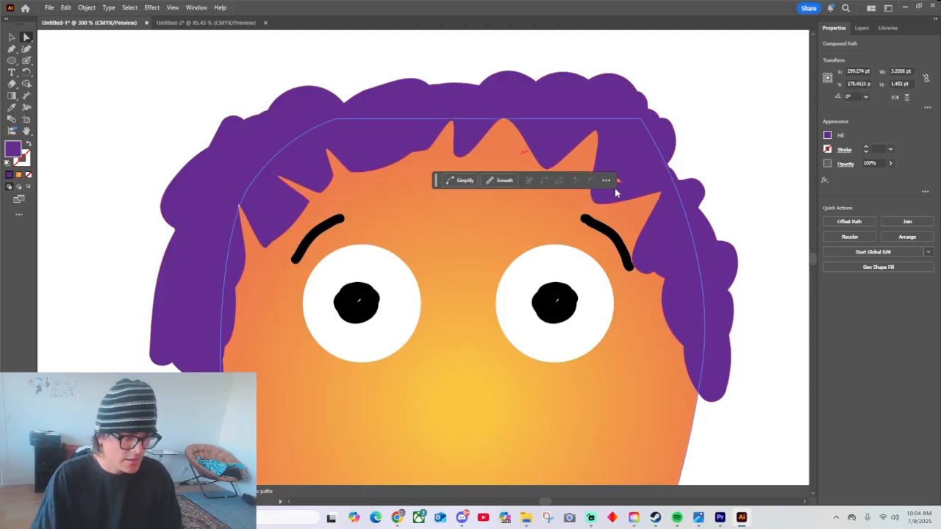
key(Delete)
Shape the hair's inner edge beside the right eye into spikes and stretch the left sideburn down into a thin point.
click(704, 250)
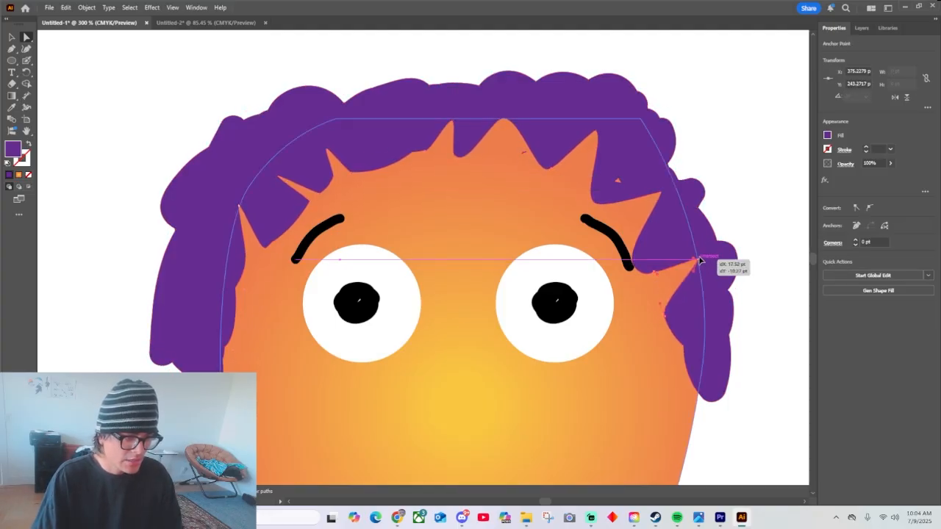
drag(633, 263, 640, 242)
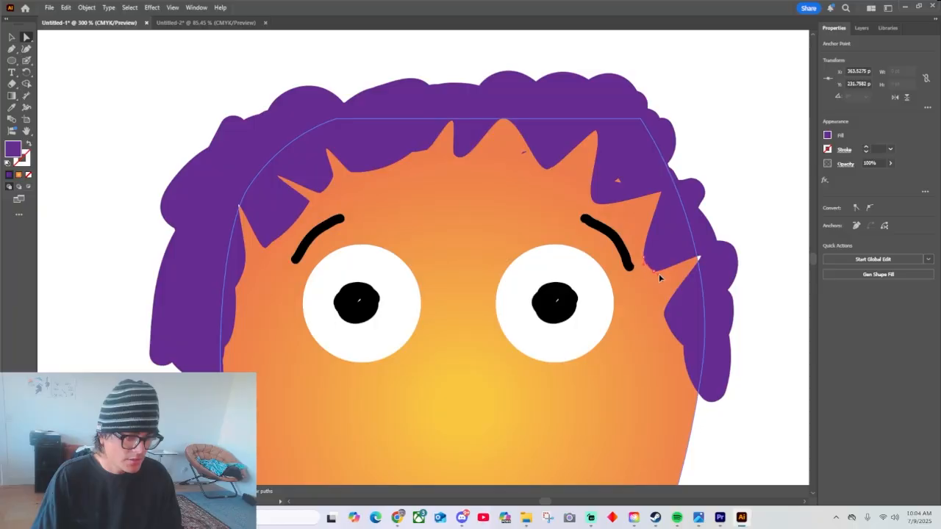
drag(685, 344, 704, 324)
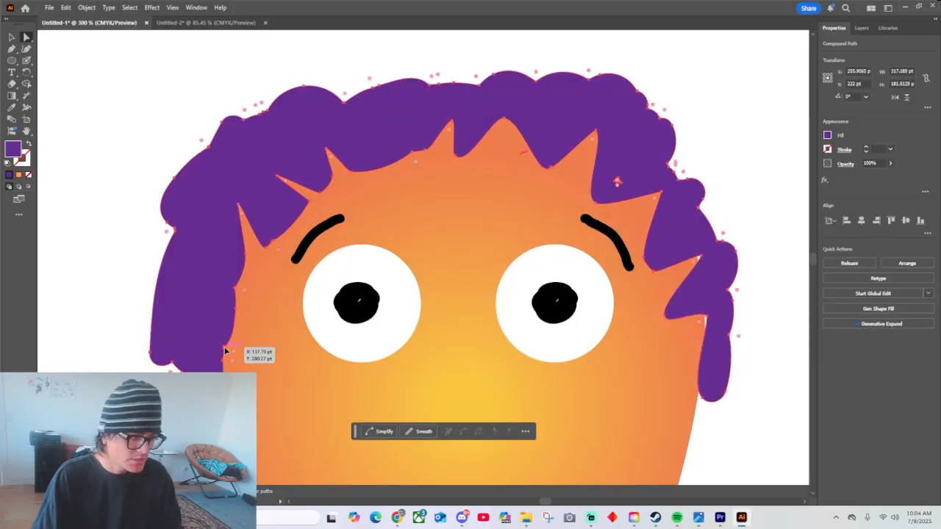
mouse_move(225, 352)
mouse_down()
mouse_move(228, 292)
mouse_move(235, 344)
mouse_up()
drag(264, 438, 240, 464)
Add an anchor point to the inner edge of the right sideburn with the Pen tool and pull it down-left into a long spike.
click(704, 355)
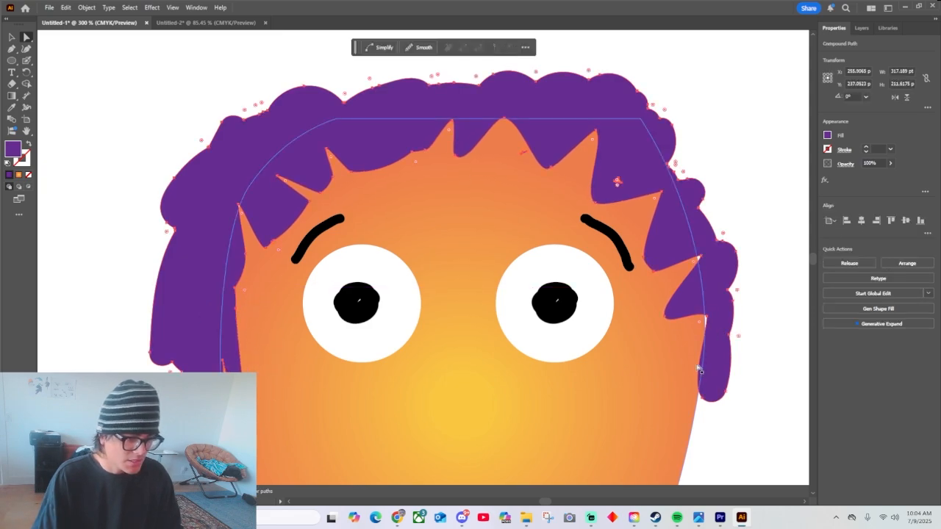
key(p)
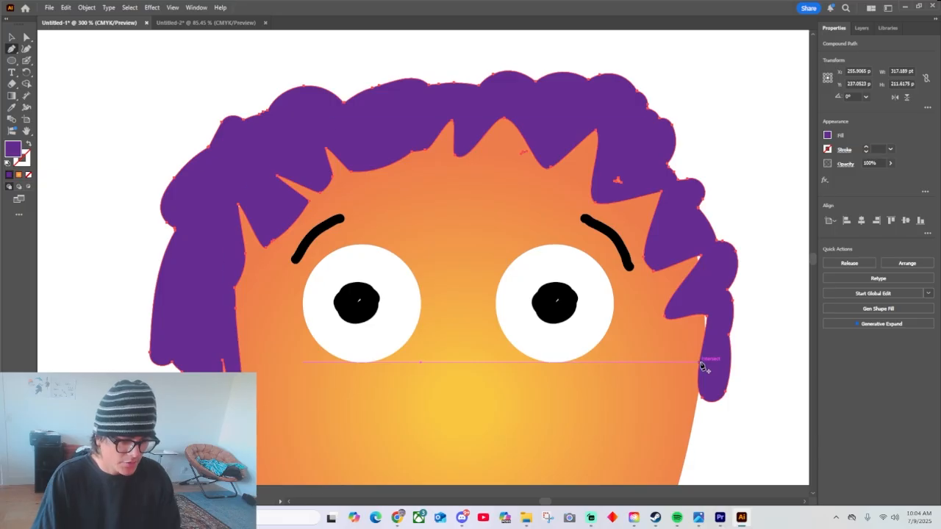
key(ctrl+equal)
key(ctrl+equal)
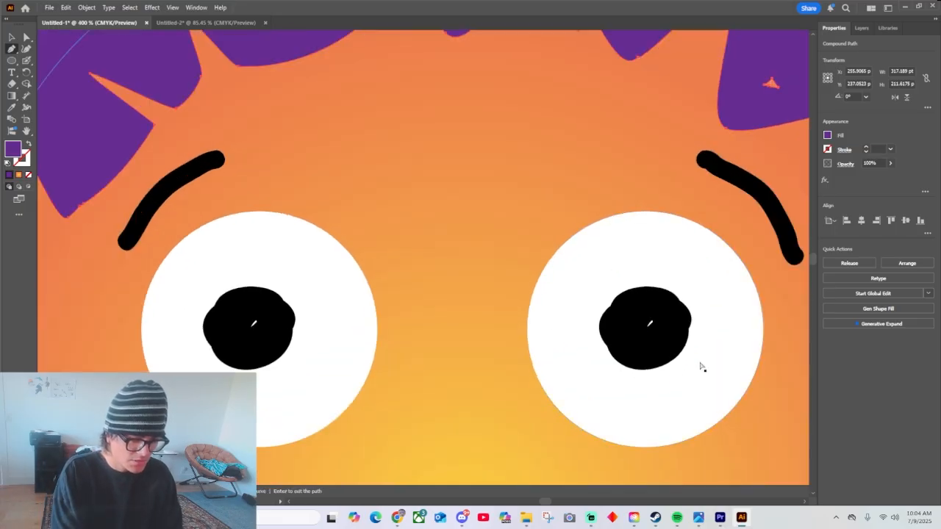
key(space)
drag(760, 374, 310, 247)
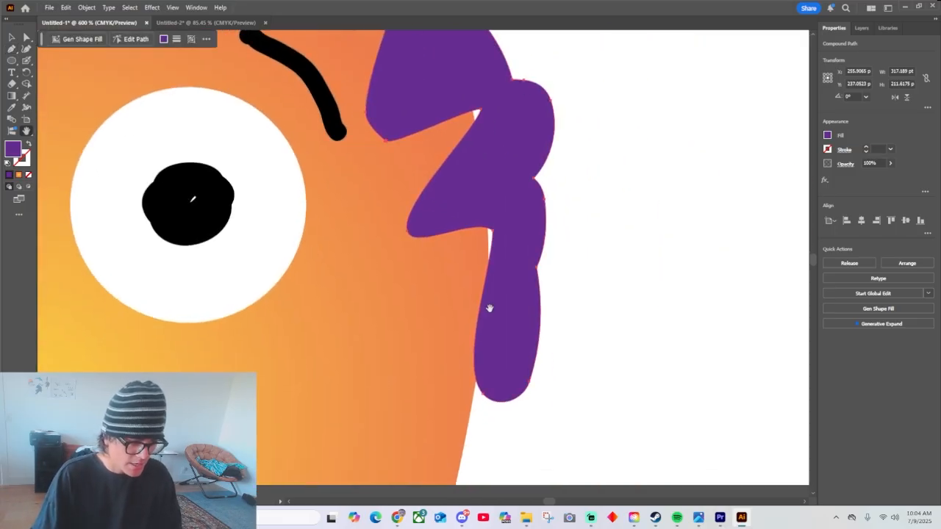
key(a)
key(p)
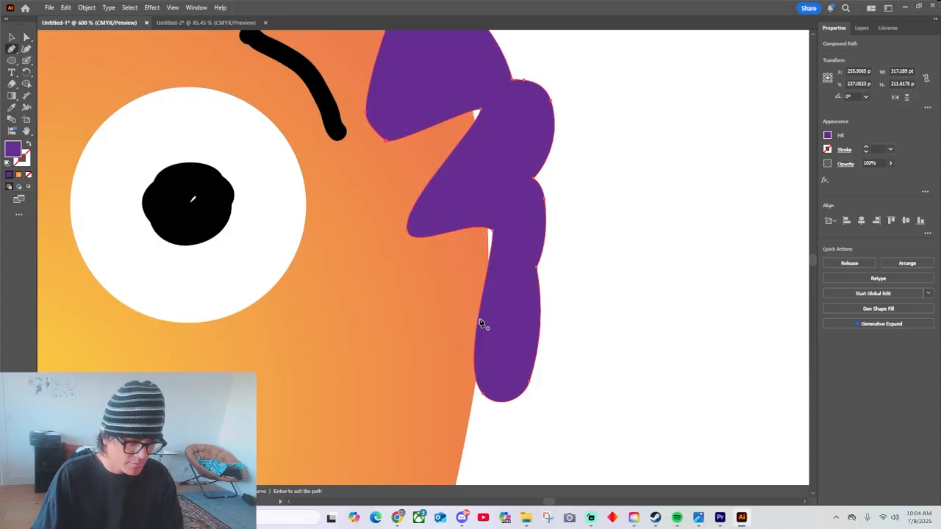
click(478, 324)
key(a)
drag(478, 322, 390, 442)
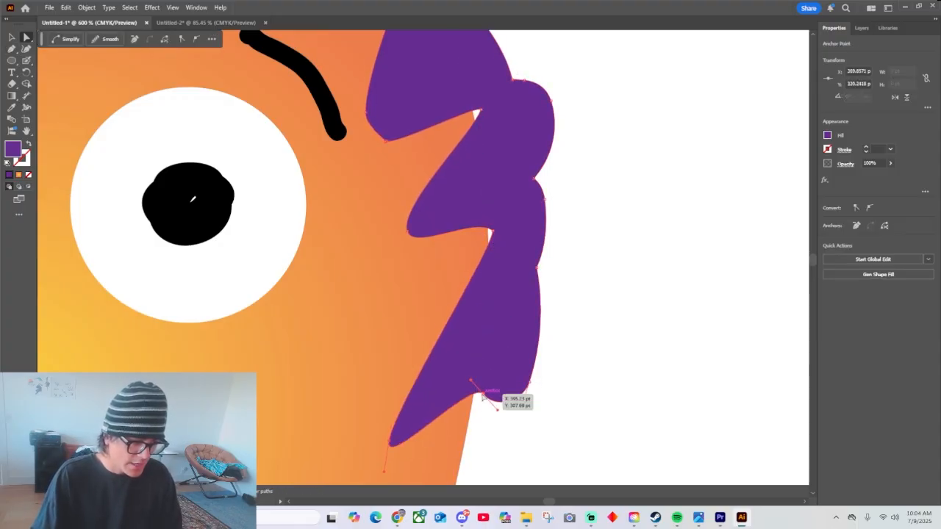
Adjust the right sideburn's anchor points and handles to form two separate tapered locks with a notch between them.
drag(482, 396, 504, 334)
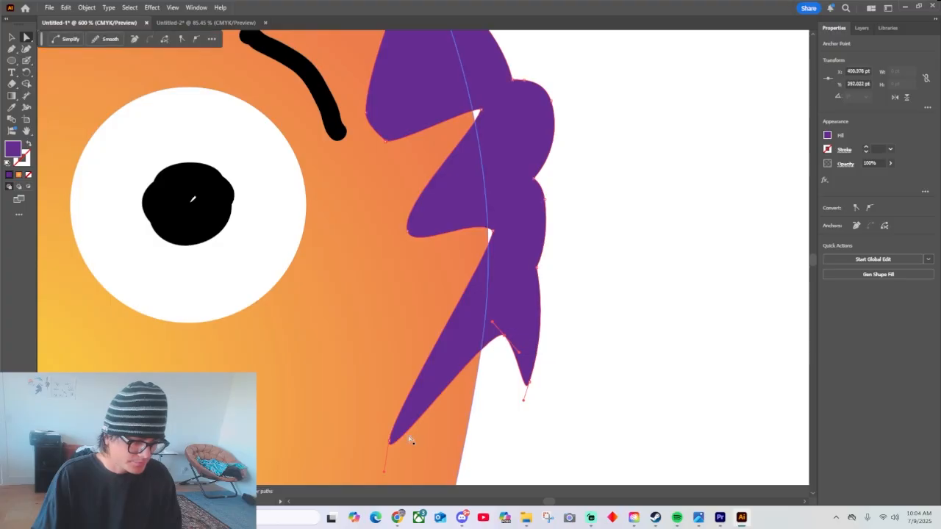
drag(390, 443, 380, 446)
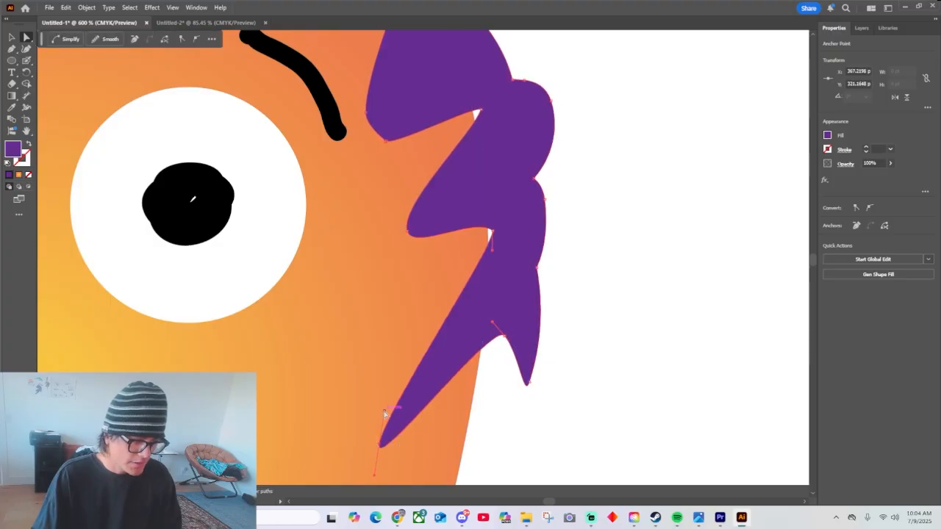
drag(384, 410, 346, 435)
drag(504, 336, 483, 336)
drag(528, 383, 508, 414)
drag(499, 354, 485, 361)
click(596, 318)
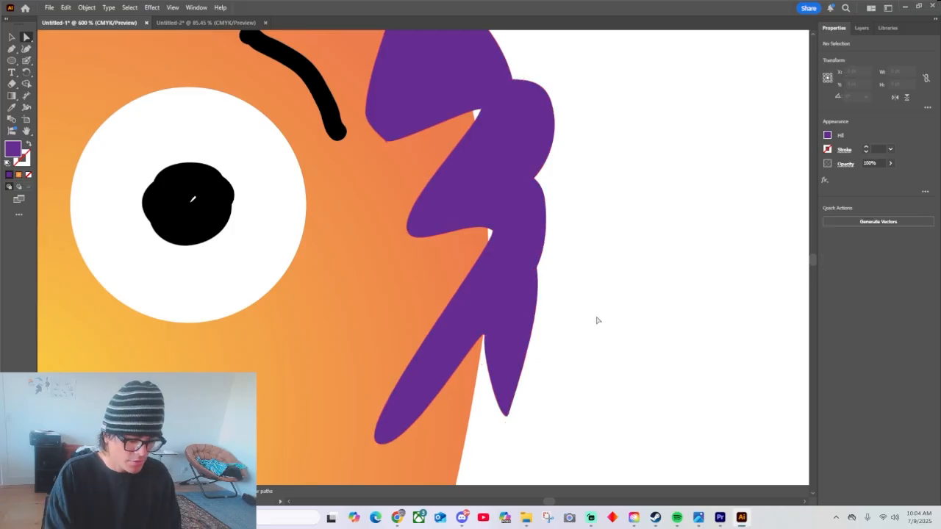
Move the whole hair shape slightly down on the head.
key(ctrl+0)
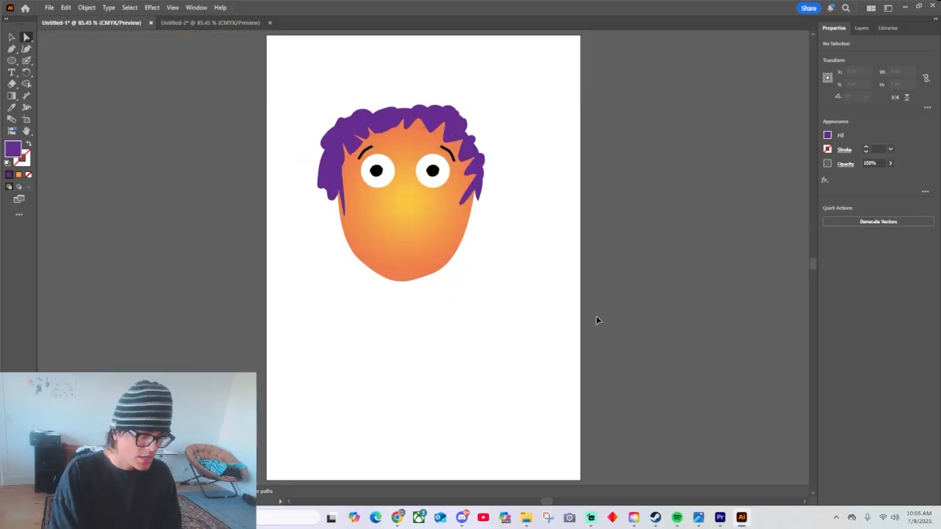
click(452, 123)
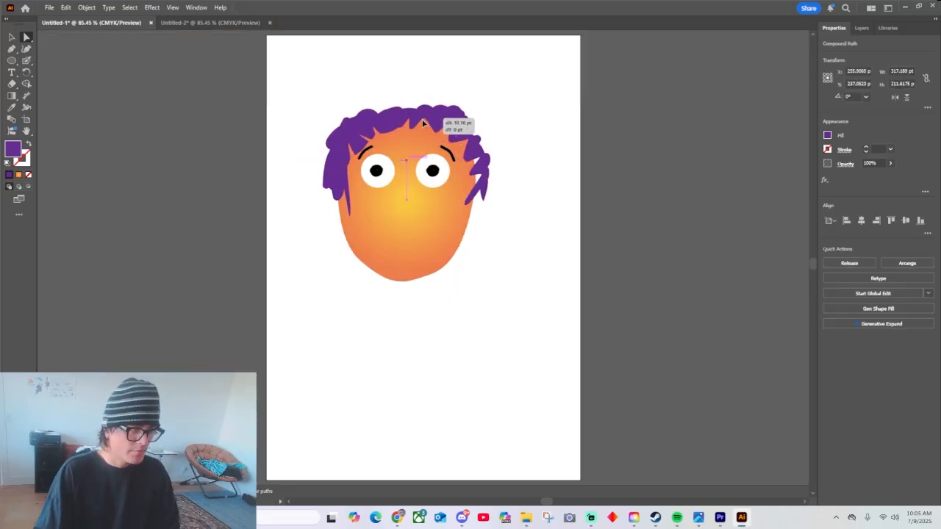
click(479, 208)
Shorten the thin left sideburn by pulling its tip anchor point upward.
click(343, 219)
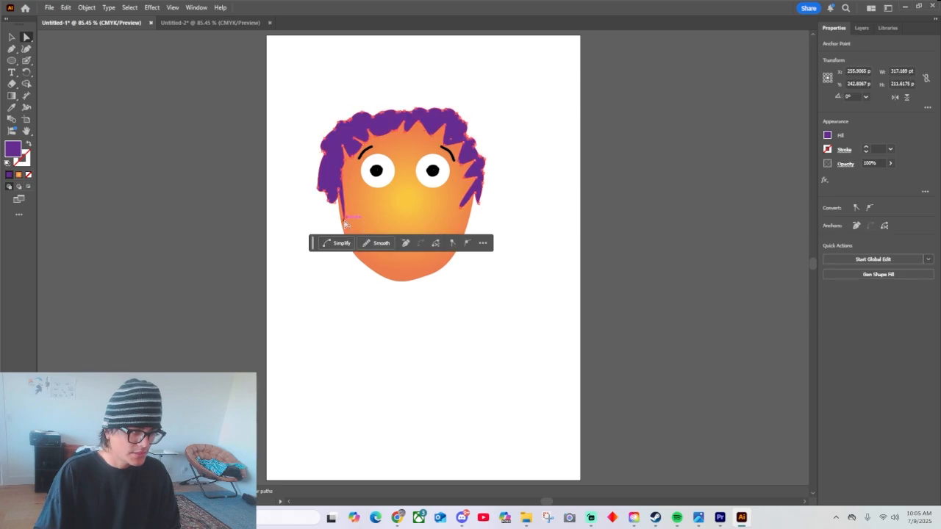
drag(344, 219, 343, 209)
key(ctrl+minus)
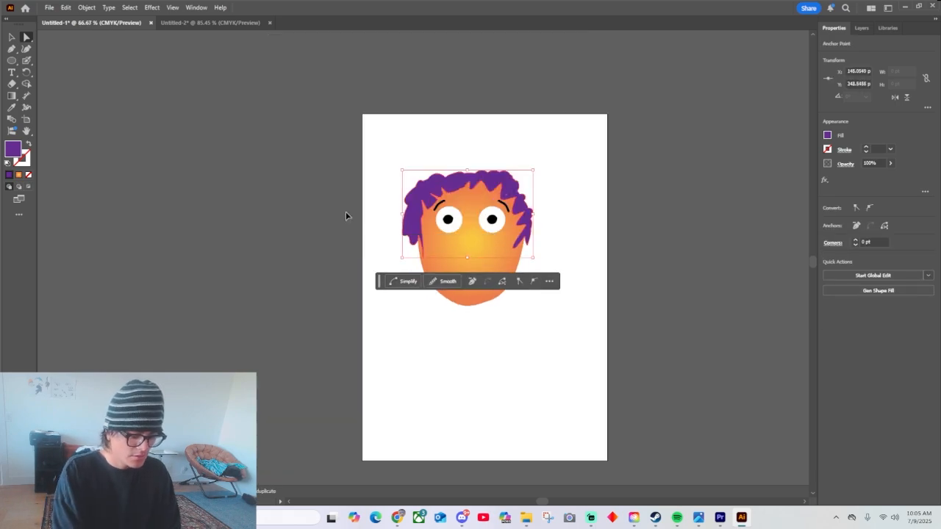
key(ctrl+equal)
key(ctrl+equal)
key(ctrl+equal)
key(ctrl+equal)
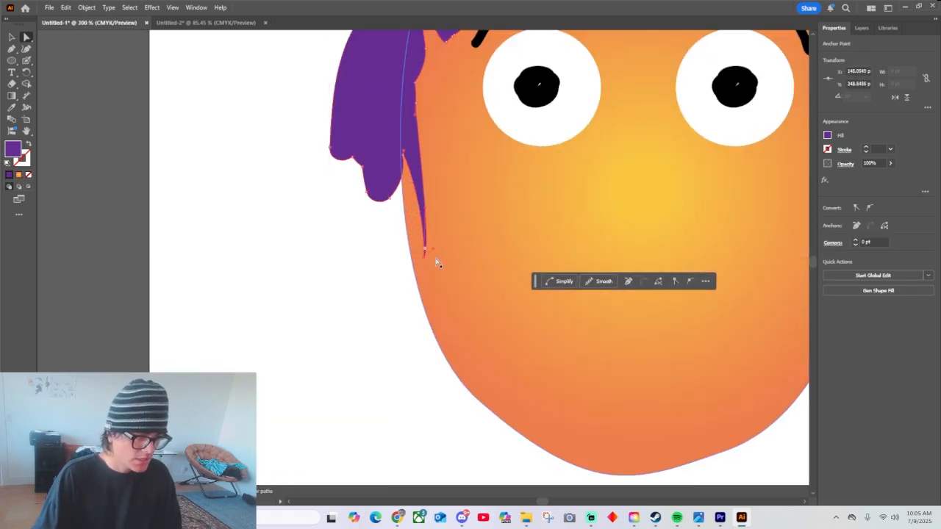
drag(423, 254, 415, 214)
click(460, 213)
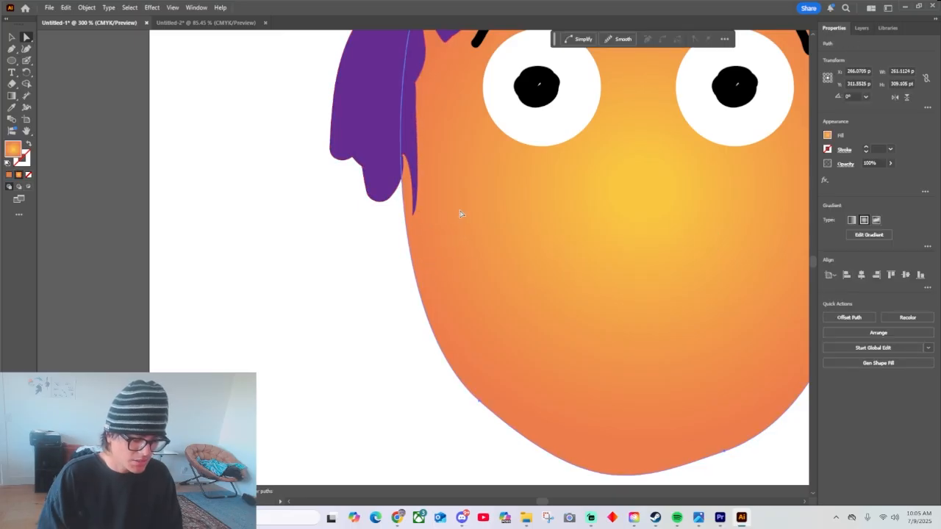
Adjust the tip handle of the right sideburn's inner lock to taper it into a narrow, sharp point.
key(ctrl+0)
click(468, 201)
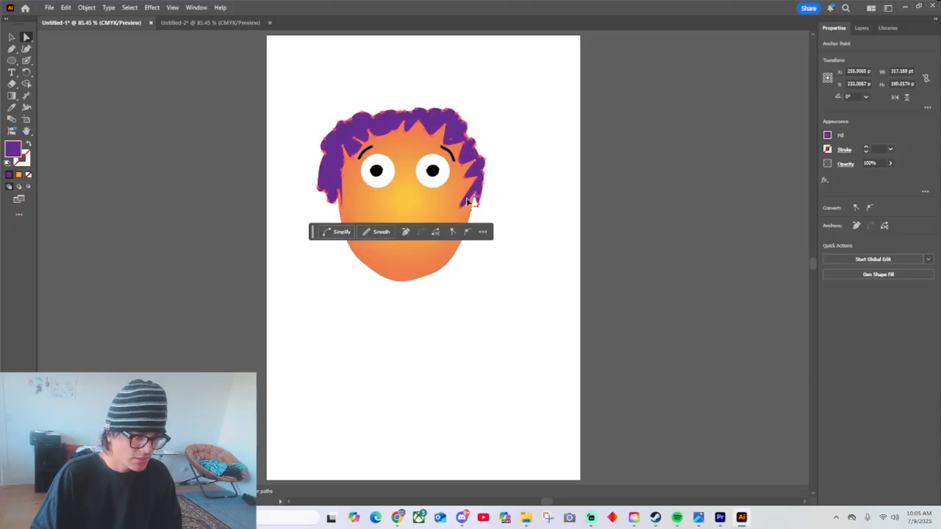
click(465, 206)
scroll(463, 209, up, 3)
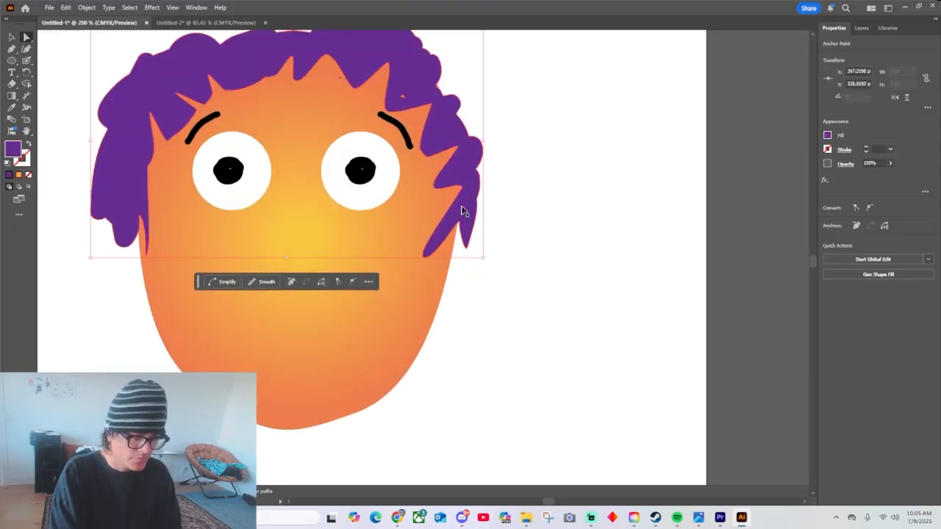
scroll(462, 211, up, 2)
drag(397, 269, 438, 236)
click(416, 257)
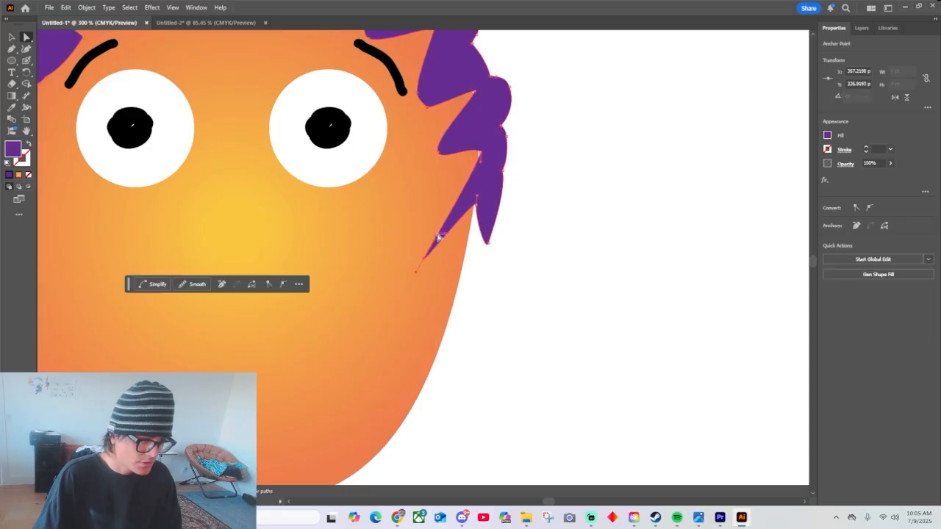
click(539, 231)
scroll(539, 231, down, 3)
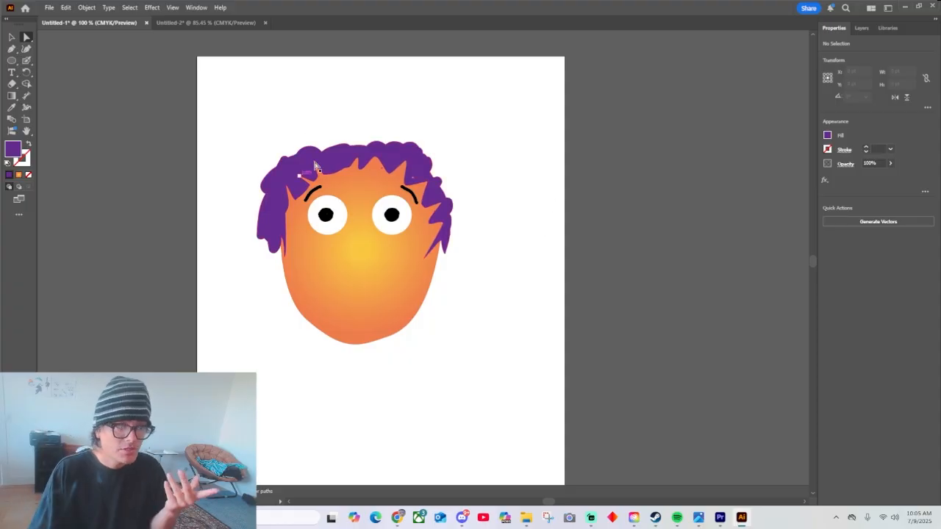
click(388, 154)
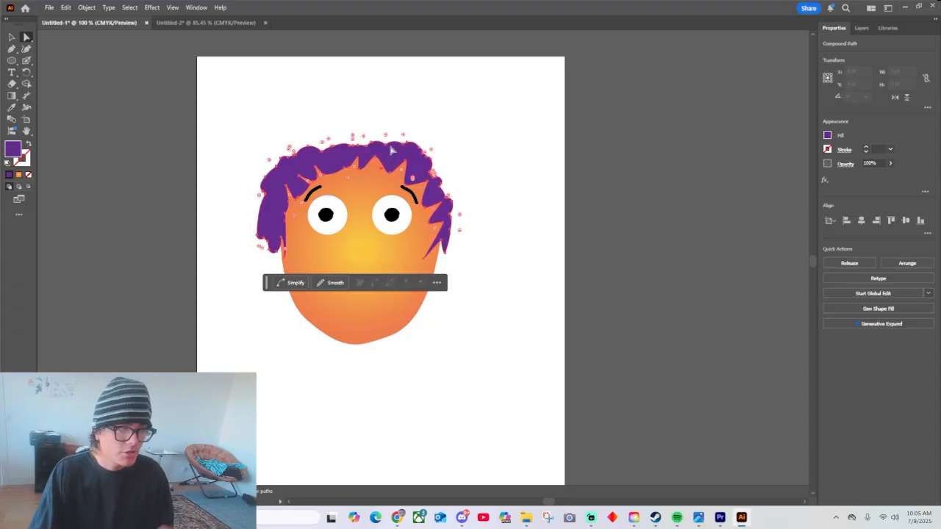
click(417, 116)
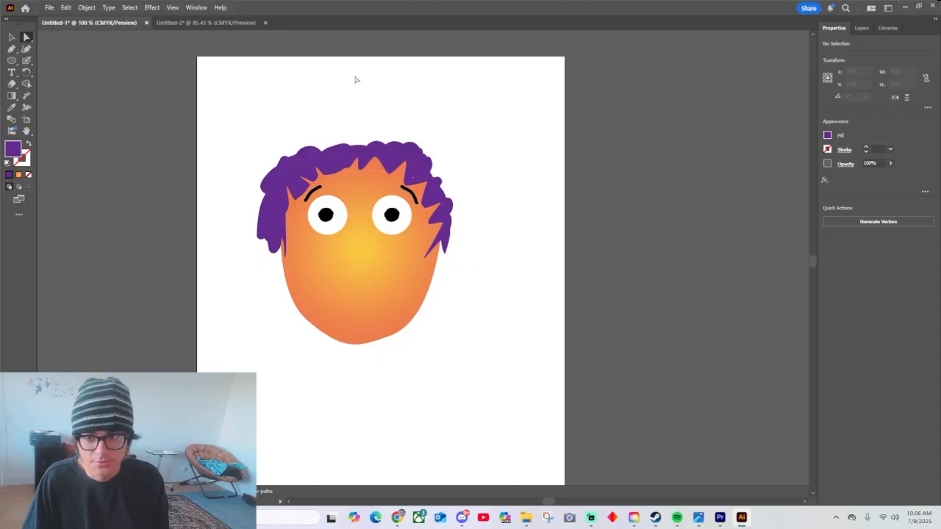
Set up the Blob Brush with red as its color and the 5 pt. Round brush.
click(10, 51)
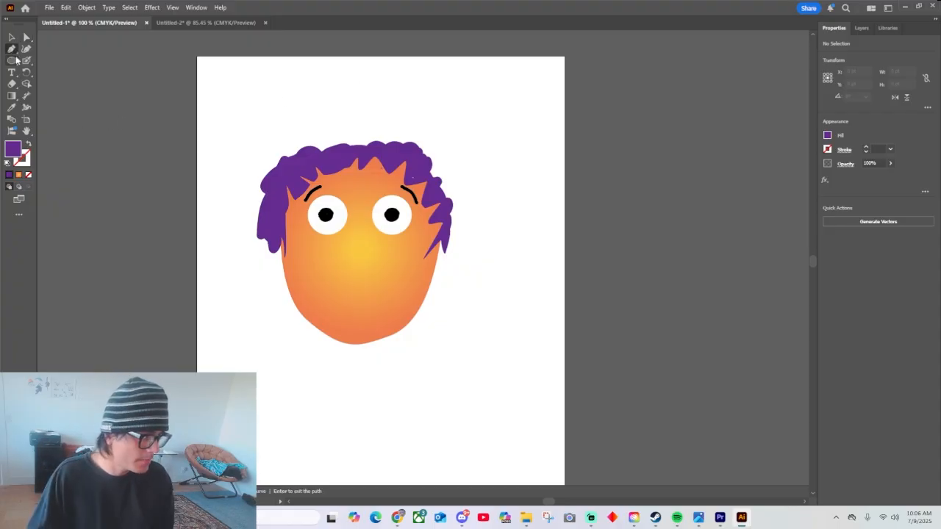
click(28, 50)
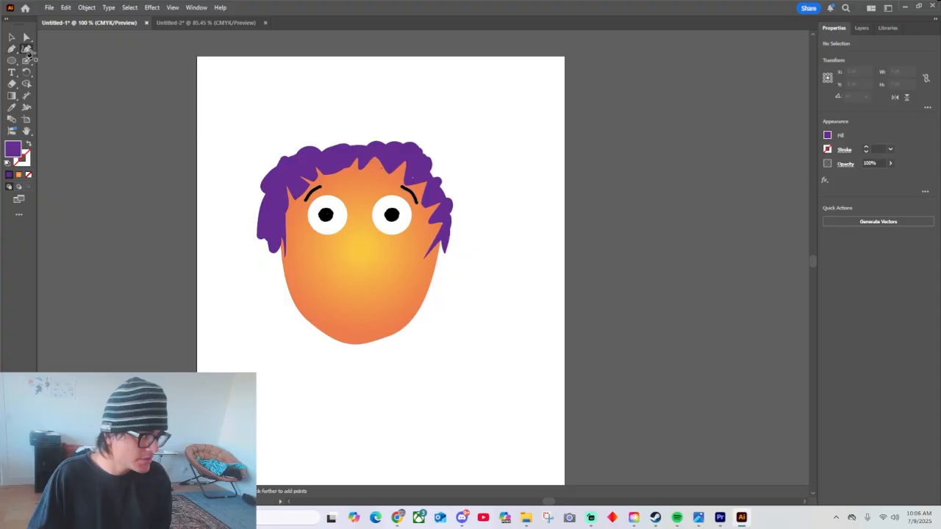
drag(27, 62, 82, 73)
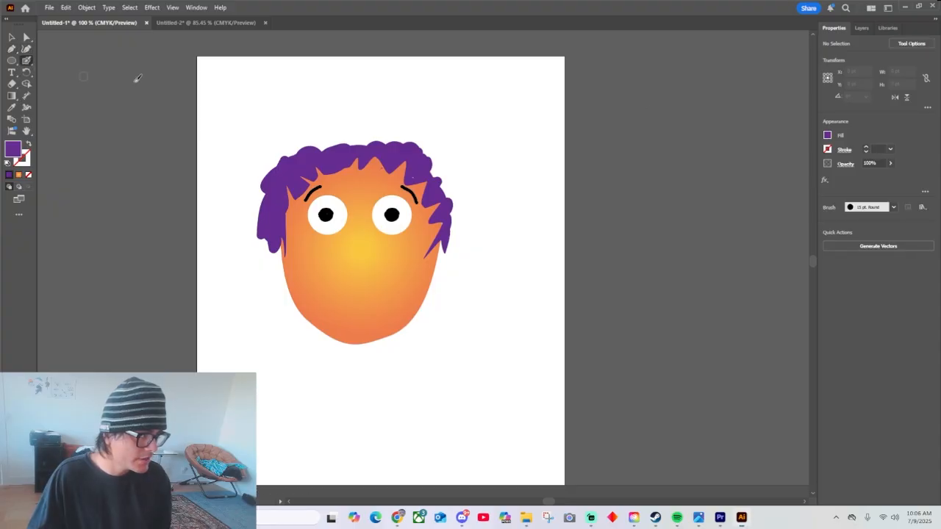
click(828, 135)
click(752, 171)
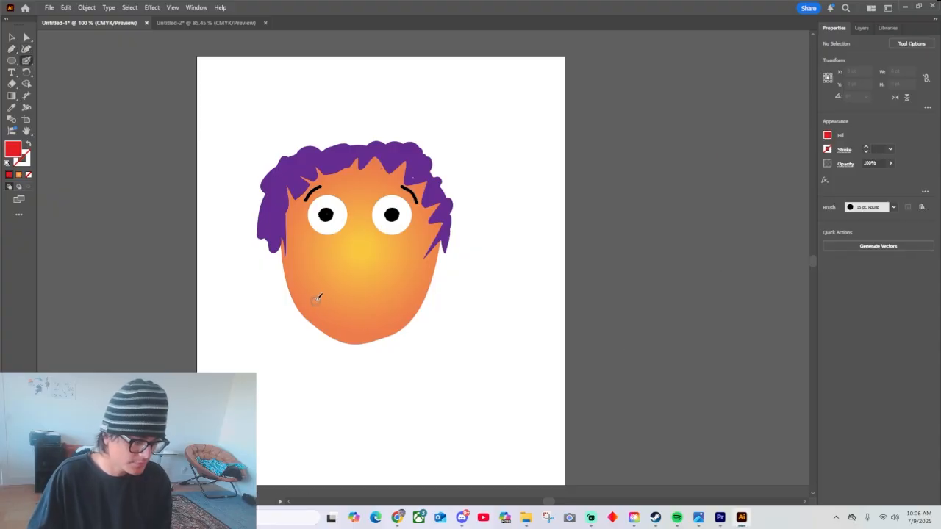
click(893, 207)
click(808, 225)
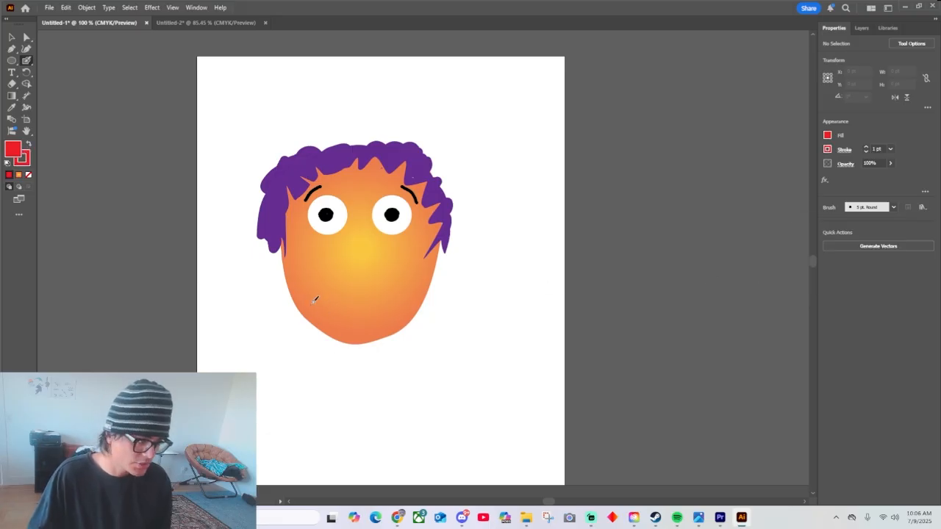
Paint a closed red lip outline about 267 by 89 pt across the lower face and delete its inner path to make the lips solid.
drag(298, 301, 290, 302)
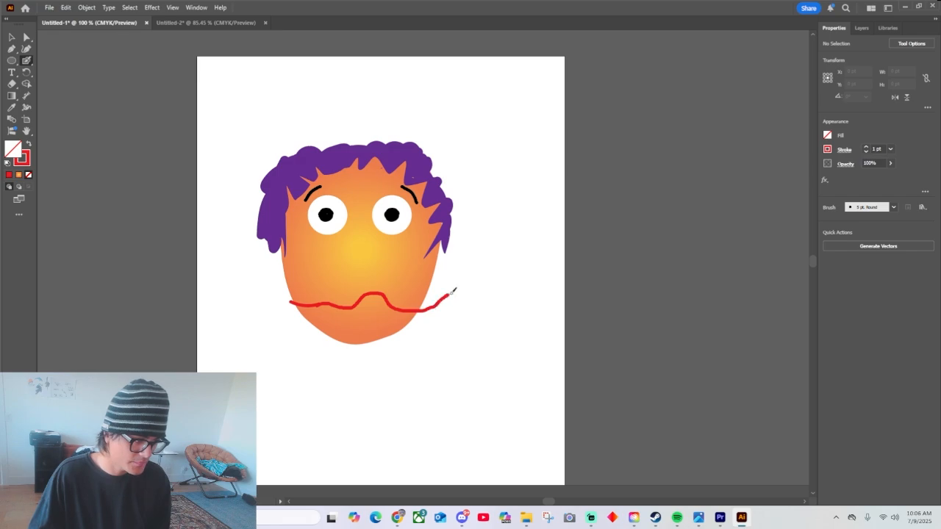
mouse_move(440, 324)
mouse_down()
mouse_move(410, 342)
mouse_move(360, 338)
mouse_up()
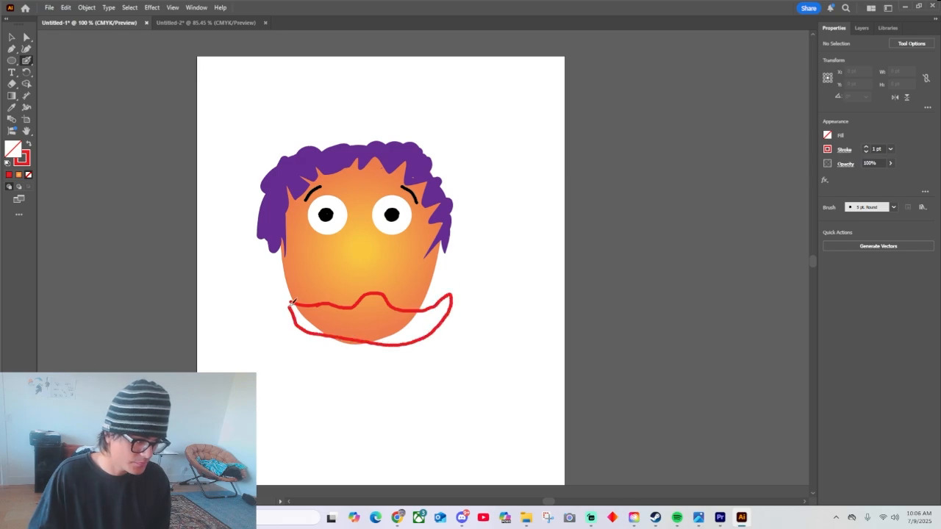
drag(291, 305, 292, 300)
key(a)
click(413, 310)
key(Delete)
key(Delete)
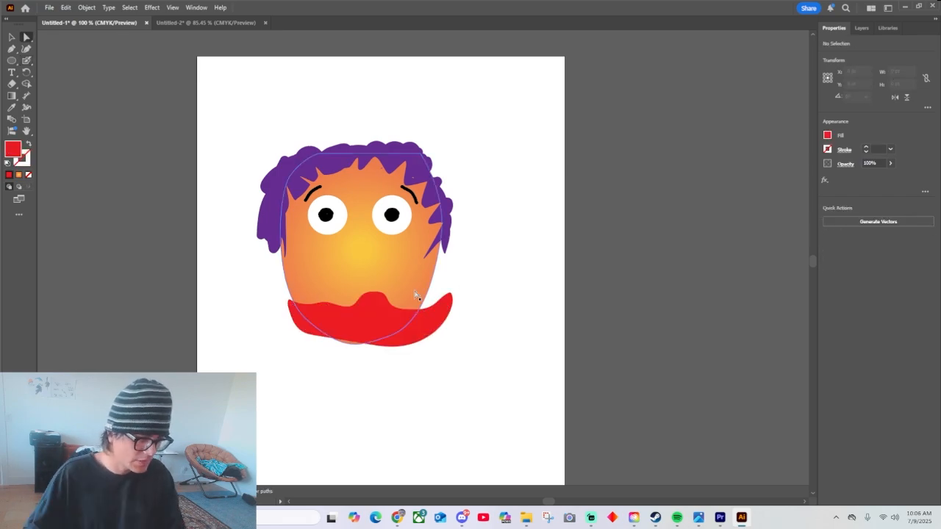
Scale the red lips down to about 165 by 68 pt and place them within the chin area of the face.
click(378, 317)
drag(391, 319, 383, 311)
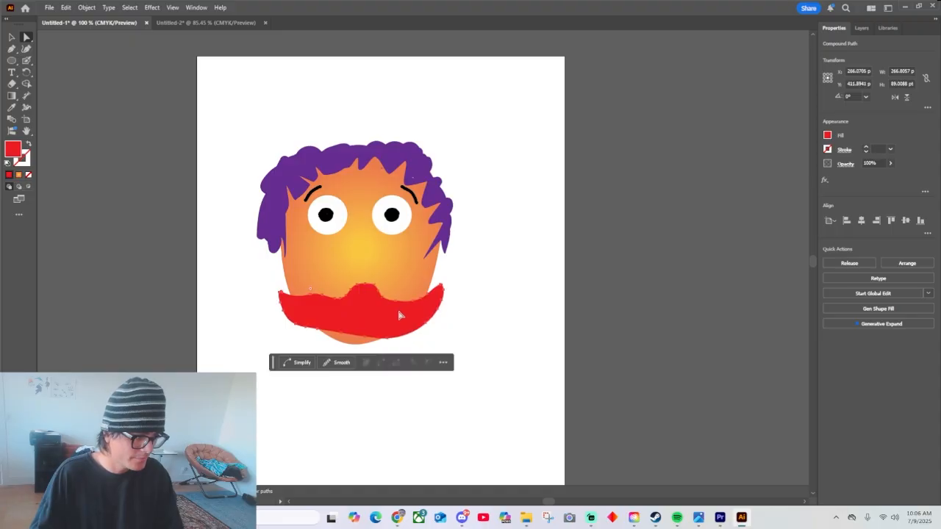
key(v)
drag(446, 311, 363, 318)
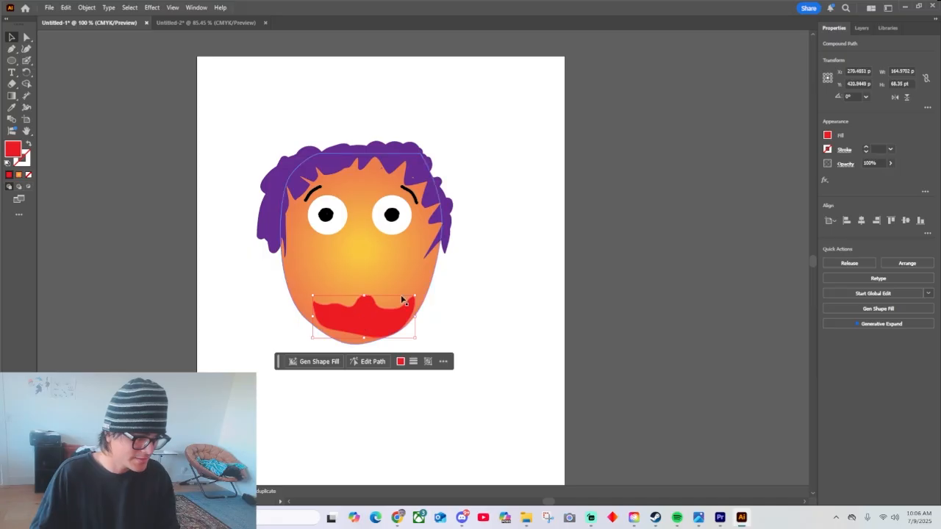
Extend the left corner of the red lips outward to the edge of the face by moving its anchor points.
key(ctrl+equal)
key(ctrl+equal)
key(ctrl+equal)
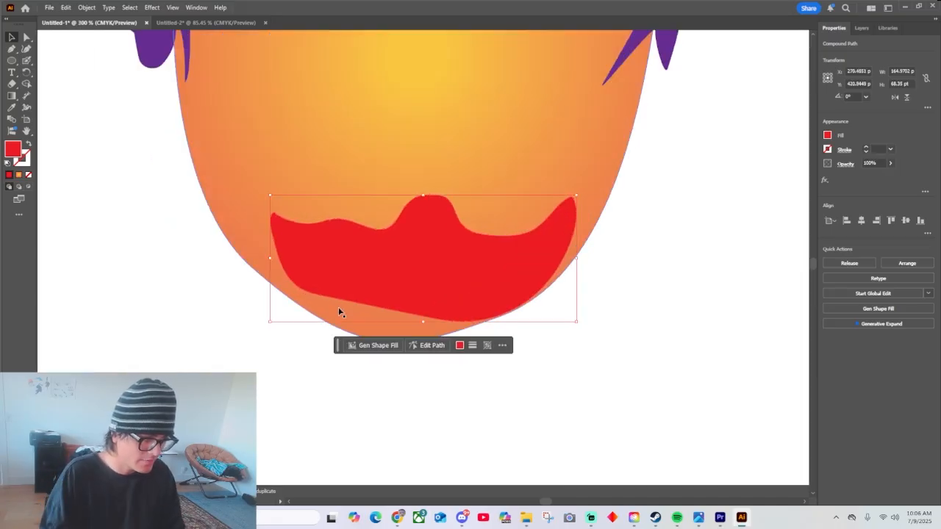
click(667, 312)
key(a)
click(381, 276)
drag(275, 216, 278, 258)
Delete the anchor points that form the central hump of the upper lip to flatten its top edge.
click(433, 206)
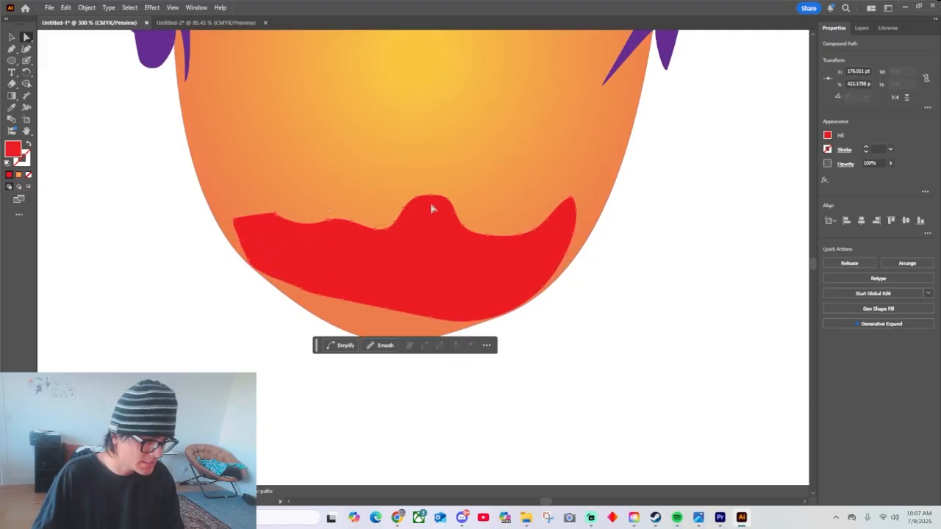
mouse_move(432, 197)
mouse_down()
mouse_move(431, 208)
mouse_move(431, 199)
mouse_up()
click(431, 202)
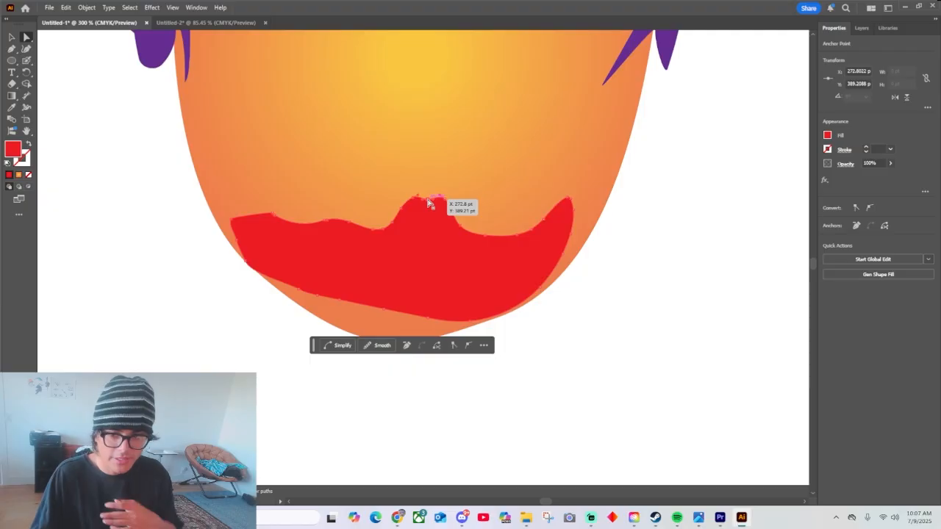
key(Delete)
click(412, 200)
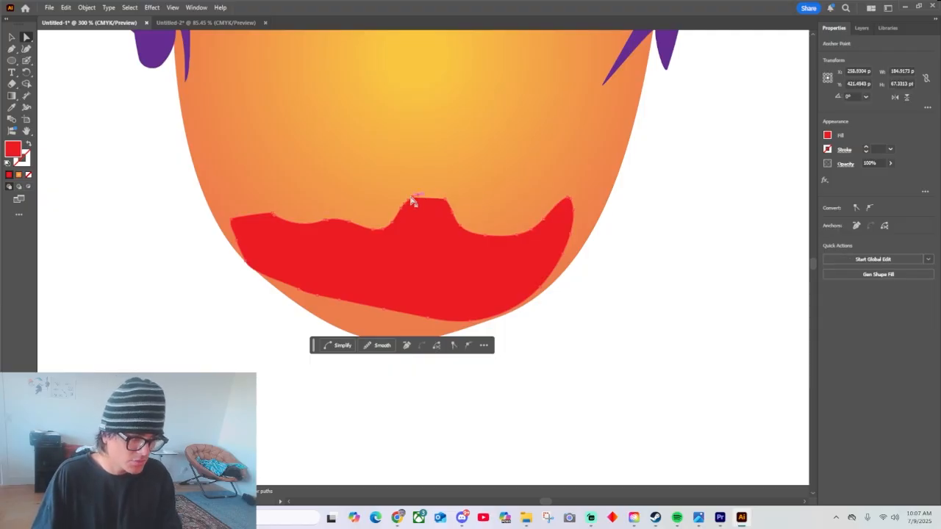
key(Delete)
drag(445, 203, 433, 225)
key(Delete)
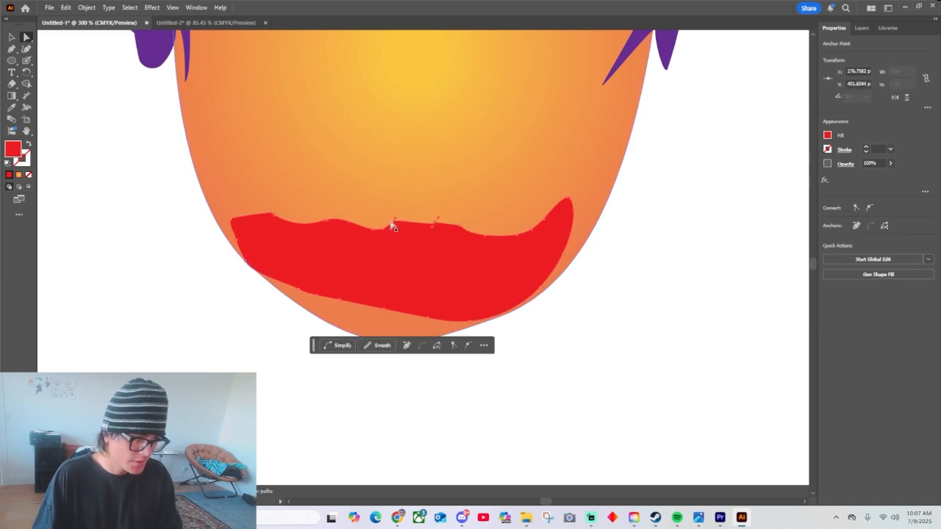
click(395, 225)
key(Delete)
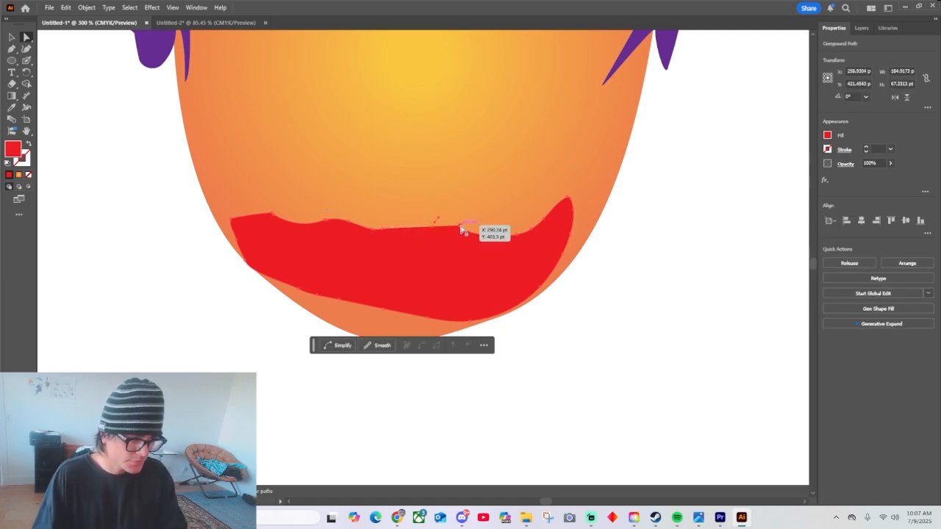
click(466, 224)
key(Delete)
click(637, 223)
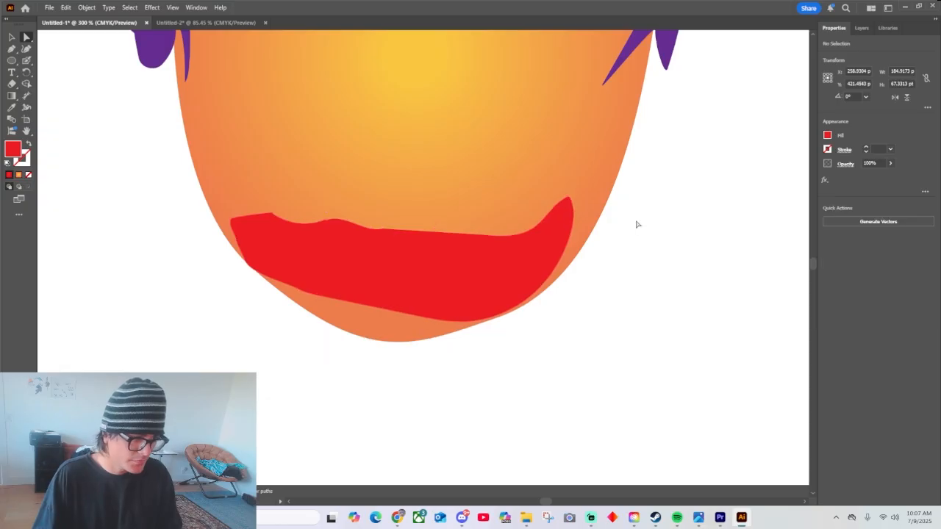
Set up the Blob Brush with a black stroke and no fill.
click(27, 60)
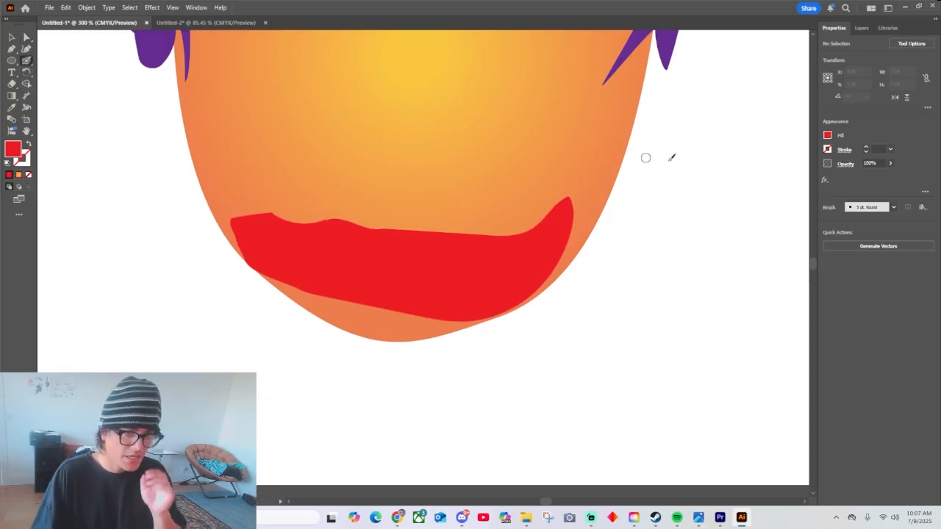
click(827, 150)
click(742, 184)
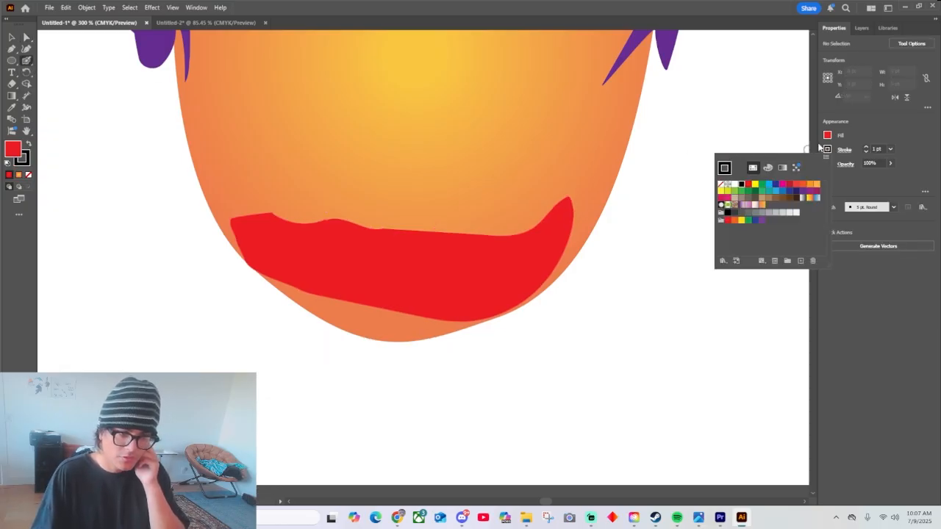
click(828, 136)
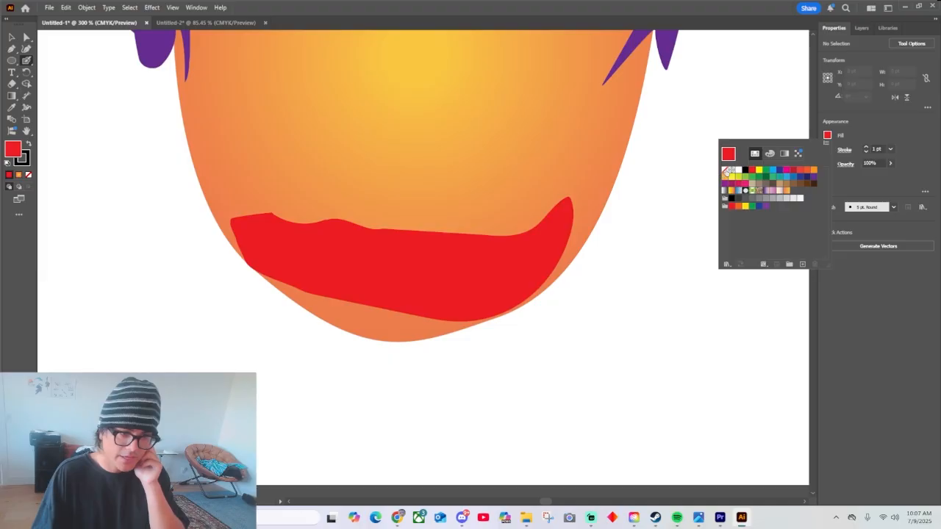
click(727, 170)
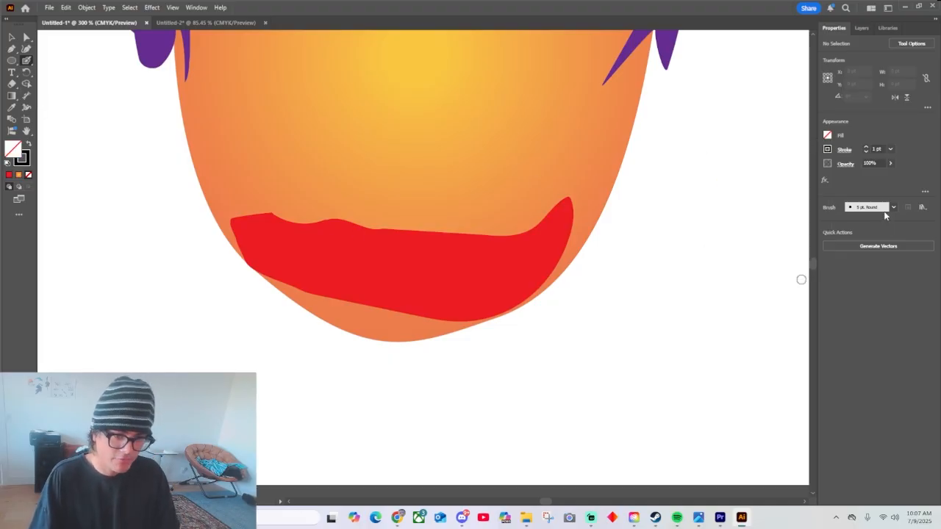
Paint a thin black parting line between the lips and outline their lower and upper edges with an oval brush.
drag(570, 200, 288, 249)
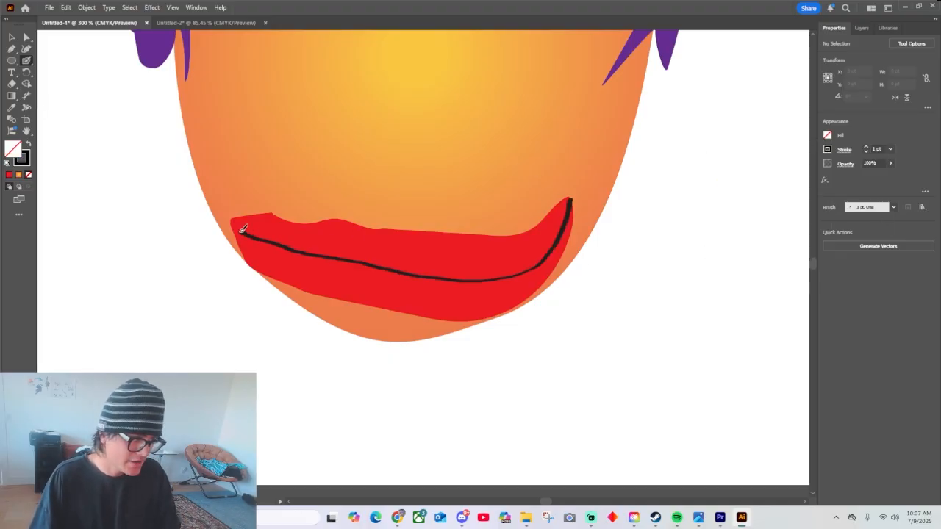
drag(242, 229, 231, 220)
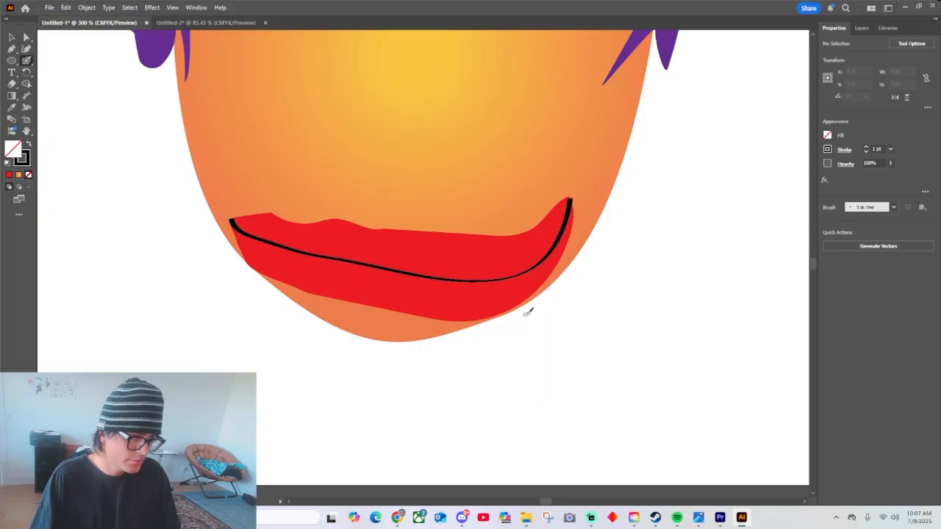
key(ctrl+z)
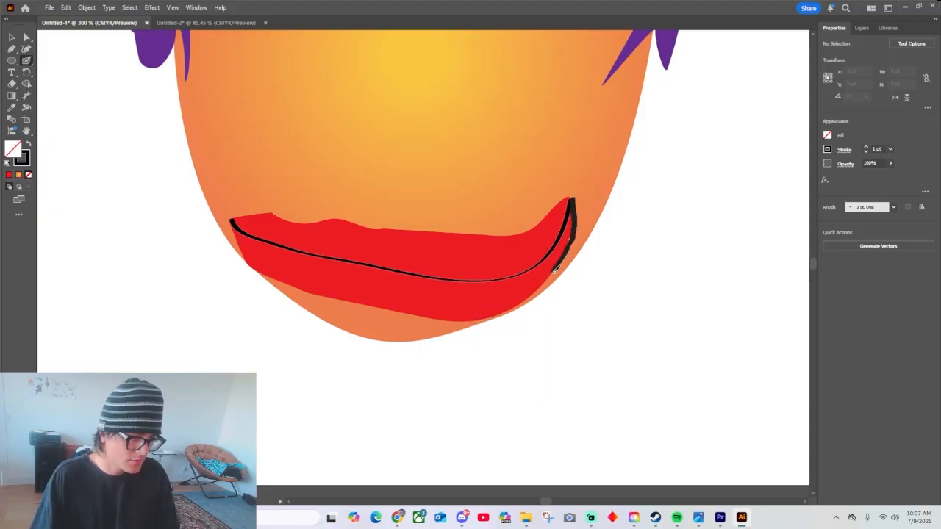
drag(507, 309, 457, 318)
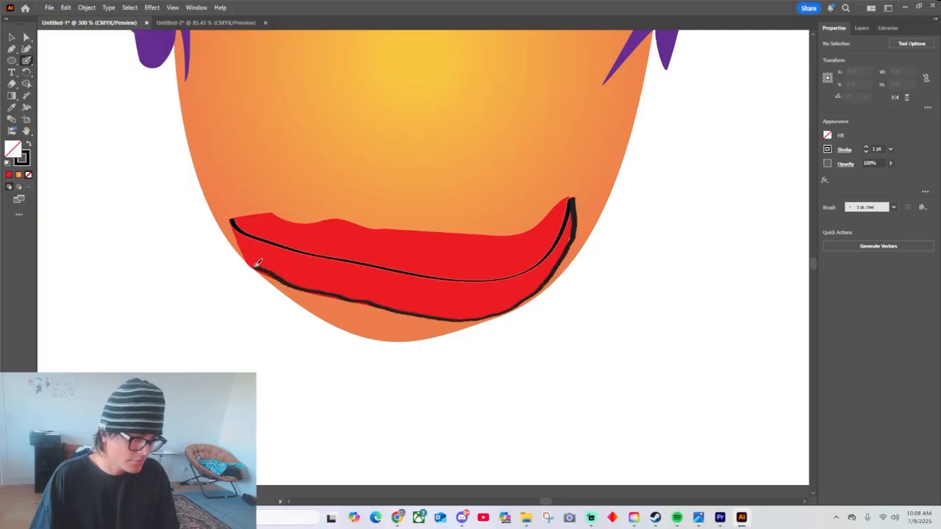
drag(235, 215, 276, 212)
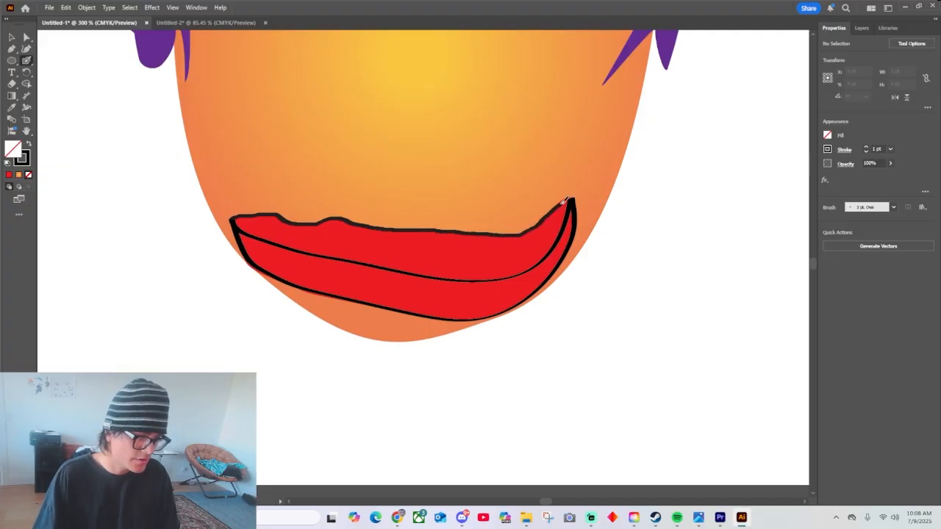
drag(572, 196, 573, 194)
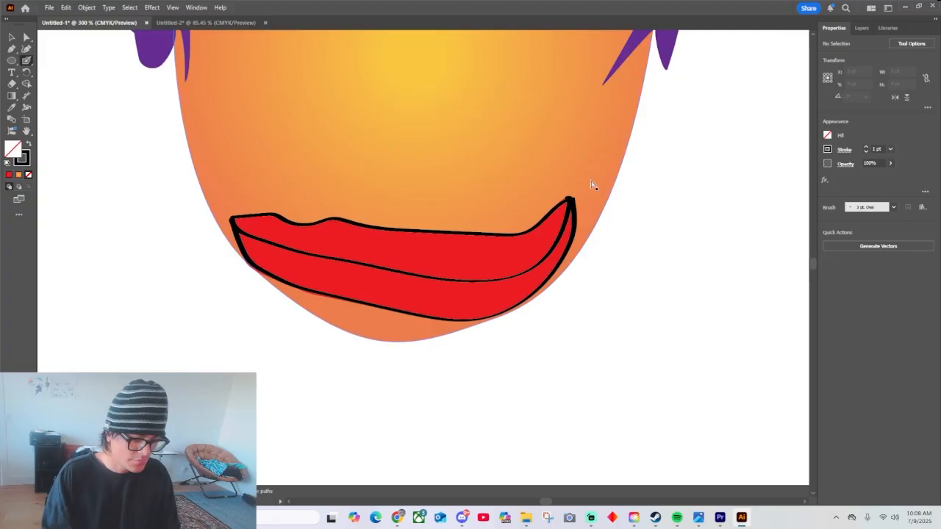
key(ctrl+1)
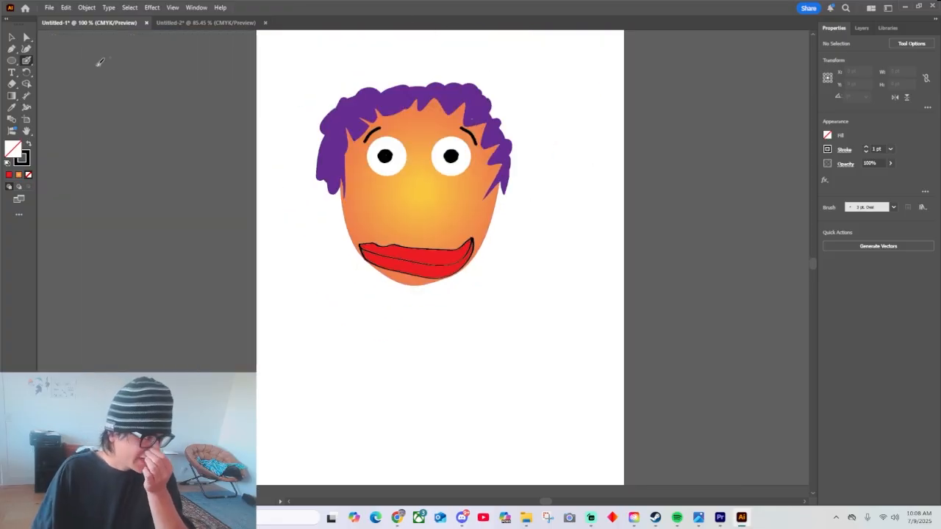
Give both blue-gradient half-ellipse lenses below the face a 5 pt dark blue stroke.
click(21, 64)
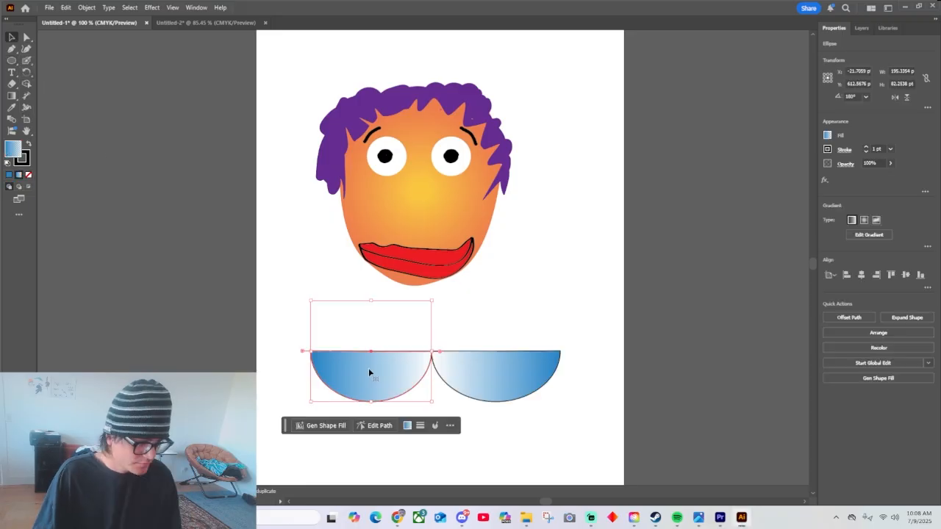
click(500, 331)
key(ctrl+=)
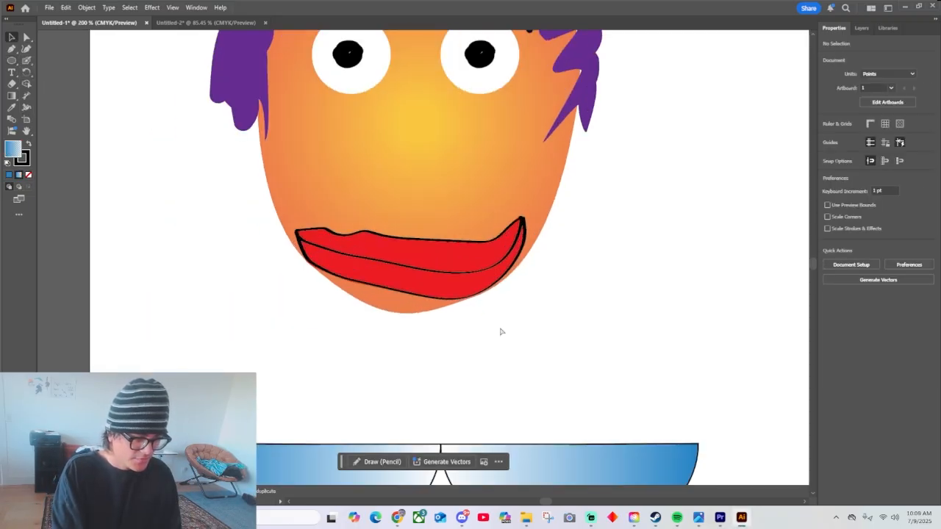
scroll(500, 332, down, 5)
click(387, 279)
shift+click(581, 265)
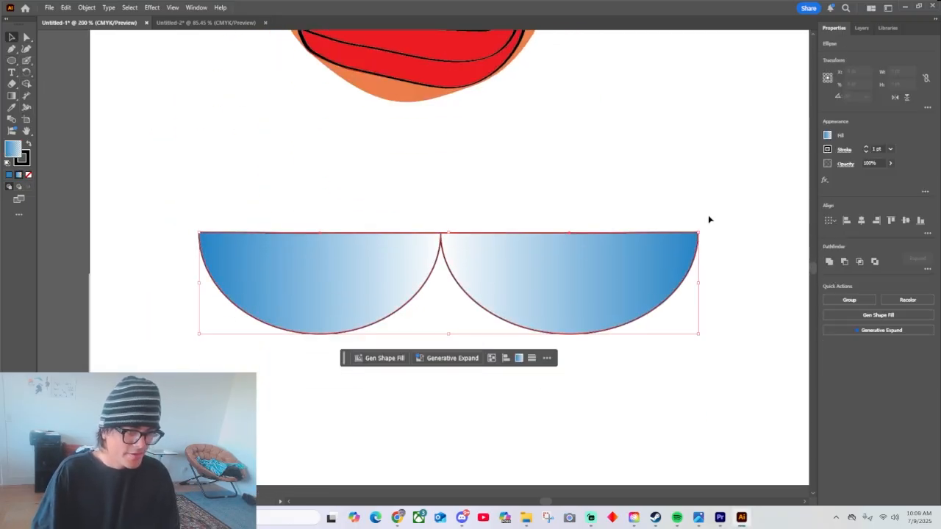
click(866, 146)
click(866, 146)
click(865, 146)
click(865, 147)
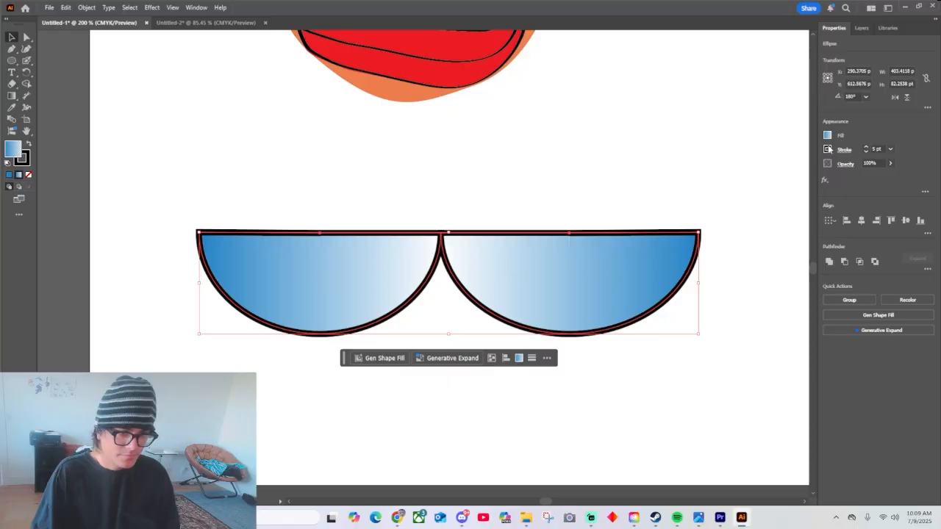
click(827, 149)
click(776, 185)
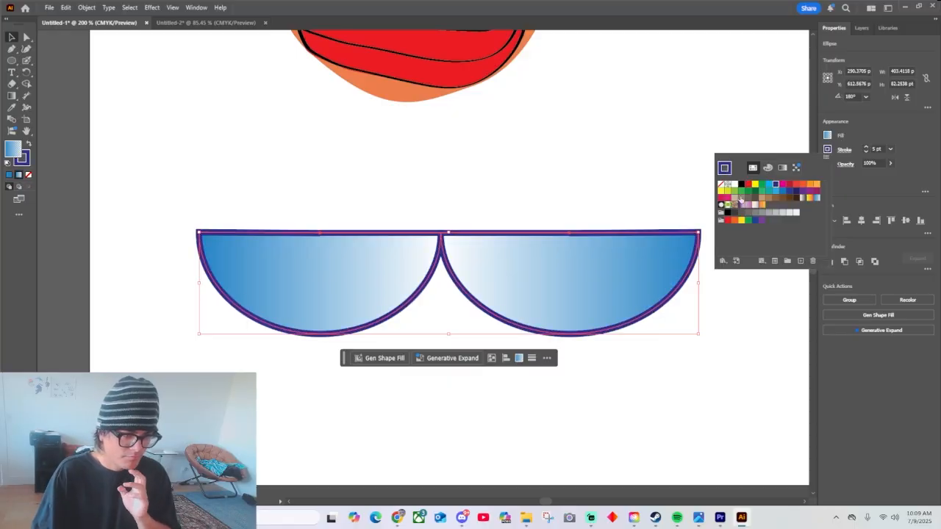
Group the two blue-gradient lenses, scale them down, and place them over the cartoon face's eyes.
click(756, 223)
click(615, 191)
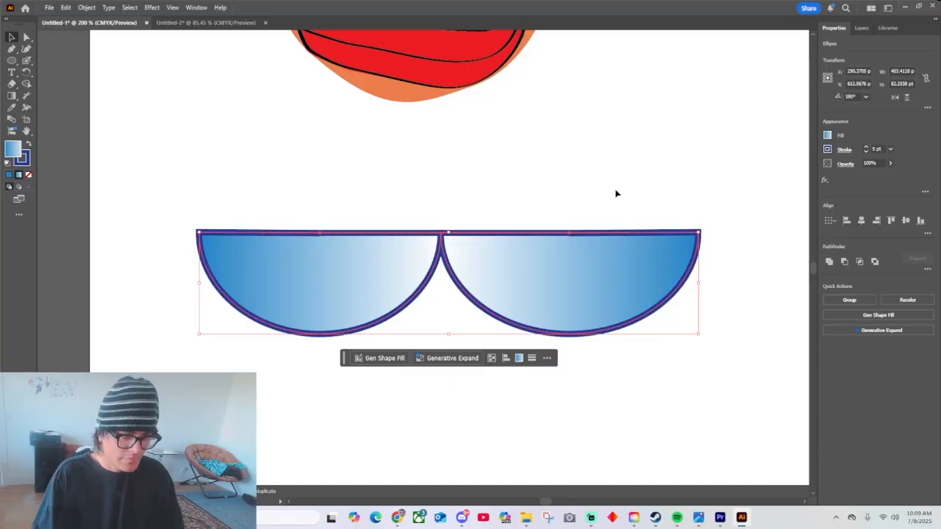
click(748, 199)
key(ctrl+minus)
key(ctrl+minus)
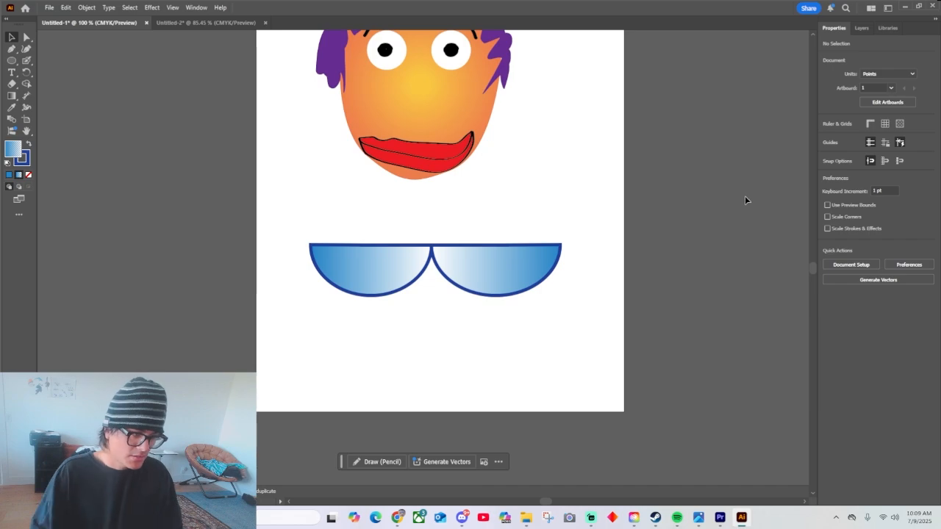
drag(383, 211, 581, 316)
key(ctrl+g)
drag(558, 269, 475, 59)
key(ctrl+plus)
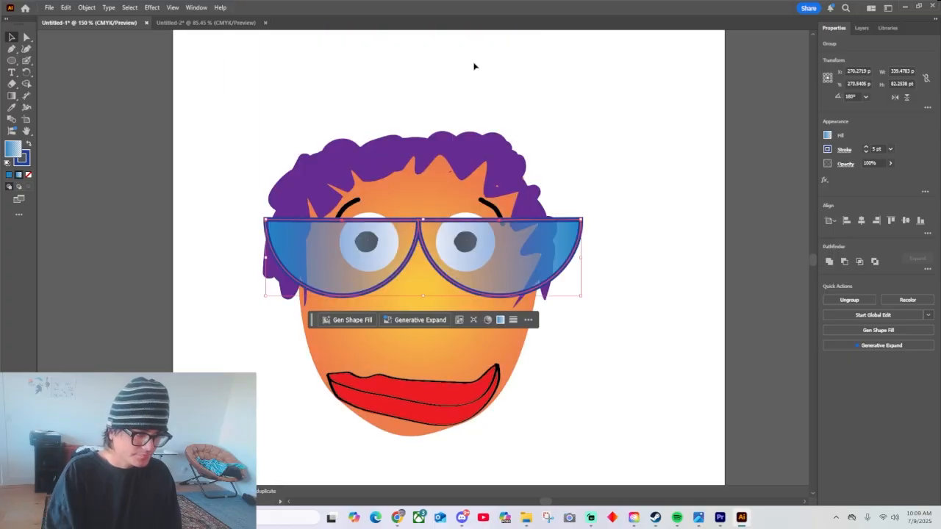
Shrink the sunglasses group further to fit the width of the face and change its frame stroke to magenta.
click(659, 256)
click(555, 268)
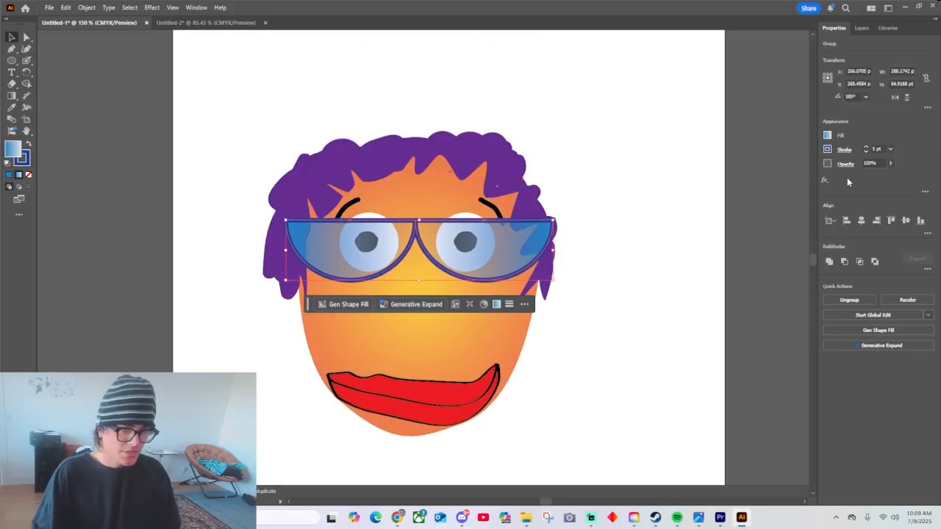
click(828, 154)
click(777, 188)
click(699, 292)
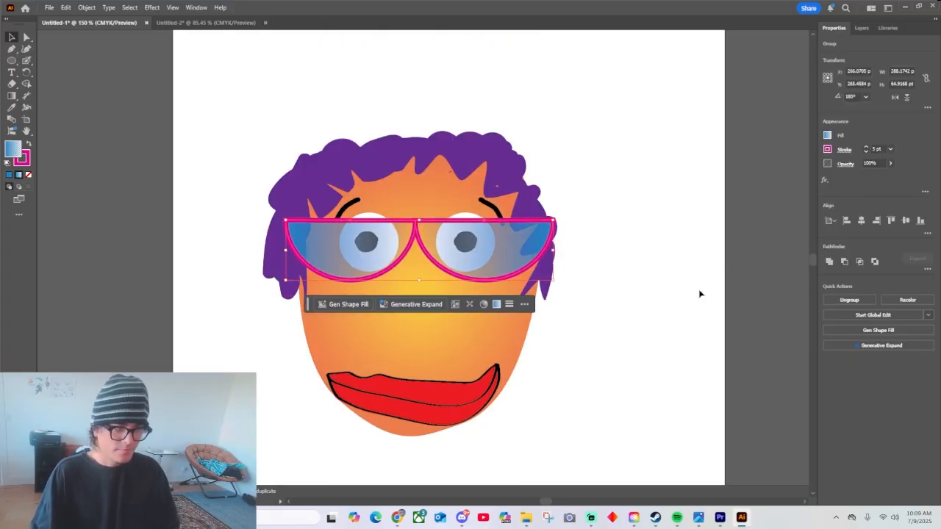
click(698, 306)
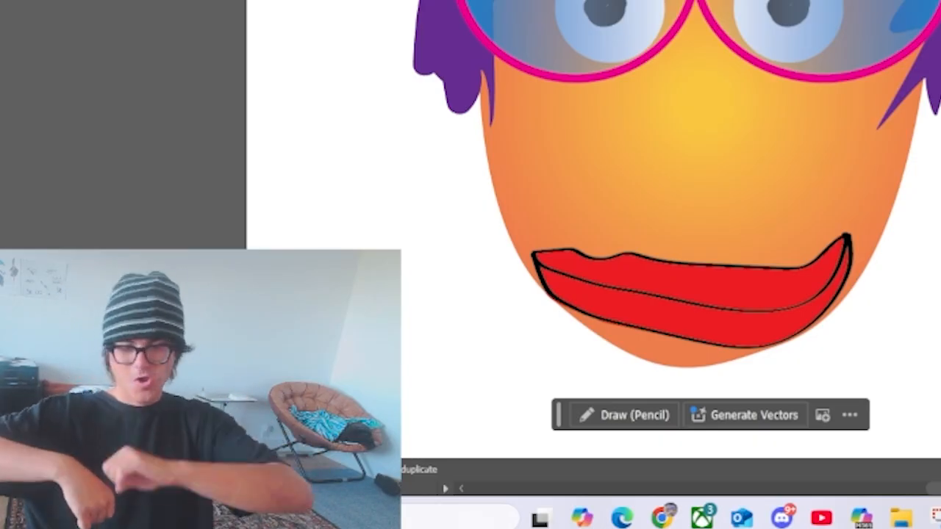
Switch to the Untitled-2 document and delete the artwork on its artboard.
scroll(454, 335, down, 2)
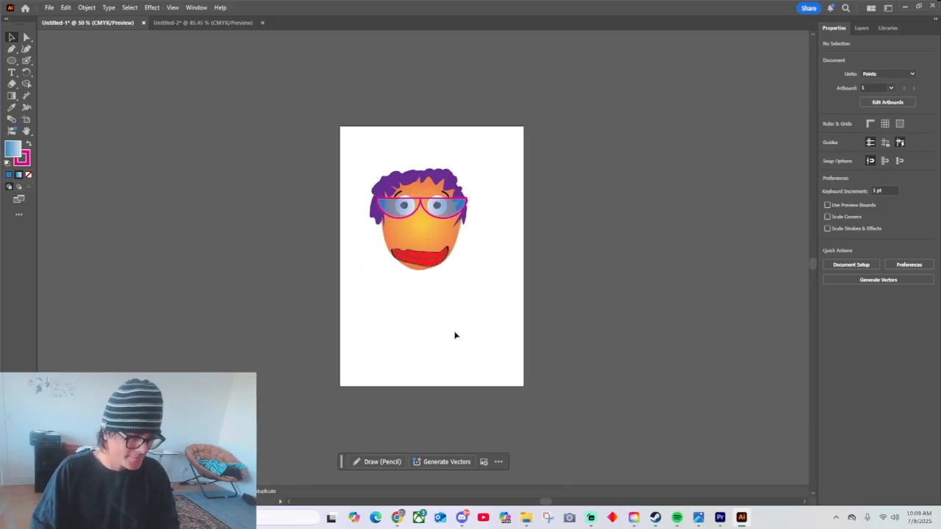
key(ctrl+equal)
key(ctrl+equal)
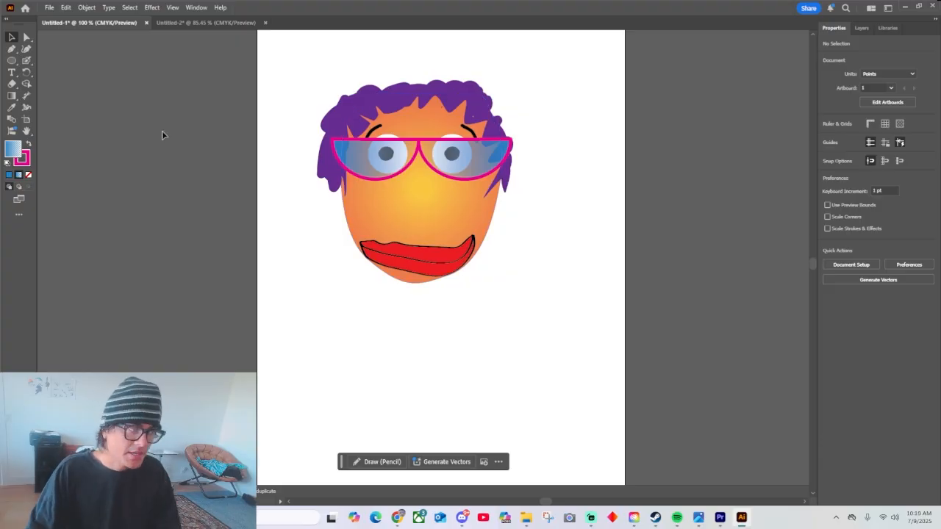
click(199, 22)
drag(520, 130, 524, 134)
key(Delete)
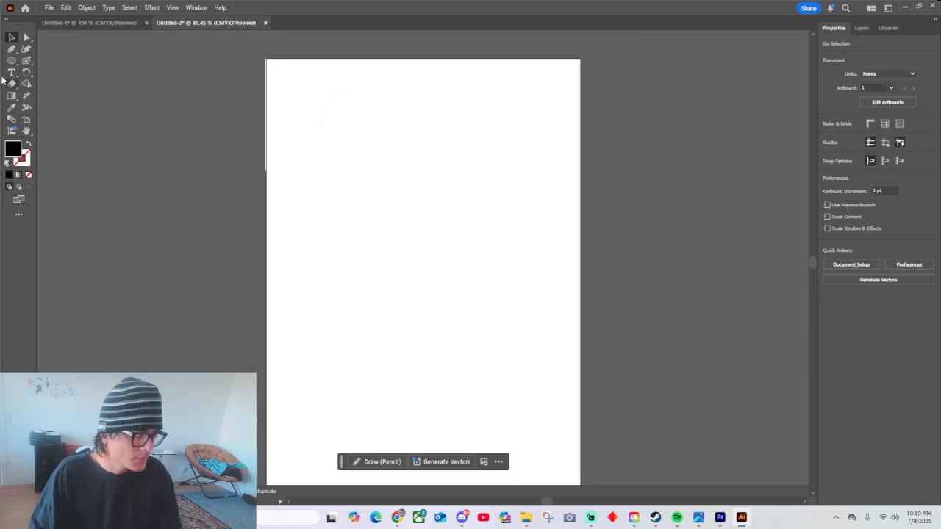
Set up the Blob Brush with a red stroke, no fill, and the 15 pt. Round brush.
click(25, 64)
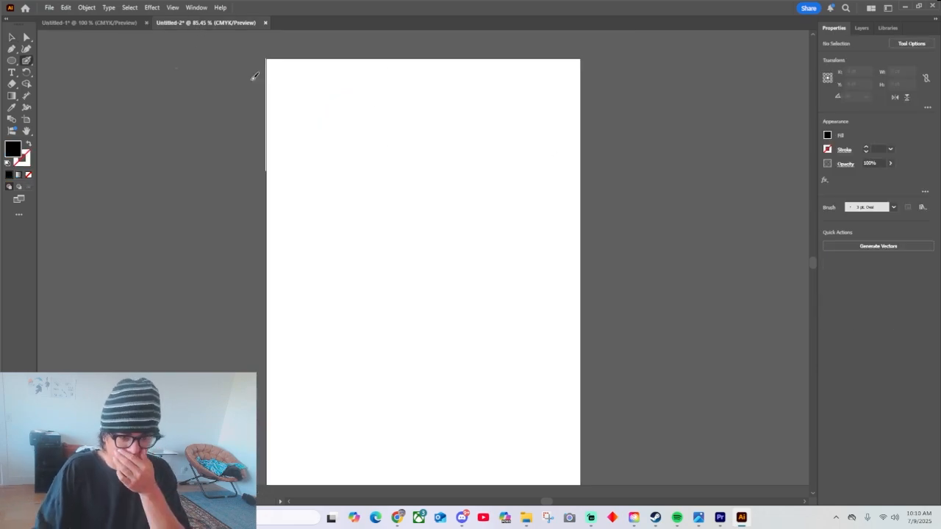
click(827, 150)
click(747, 184)
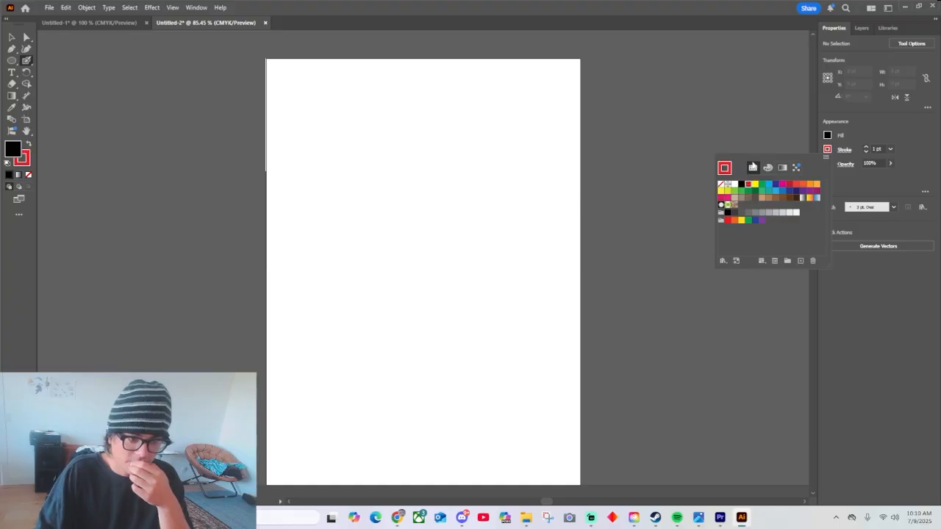
click(828, 135)
click(724, 170)
click(750, 110)
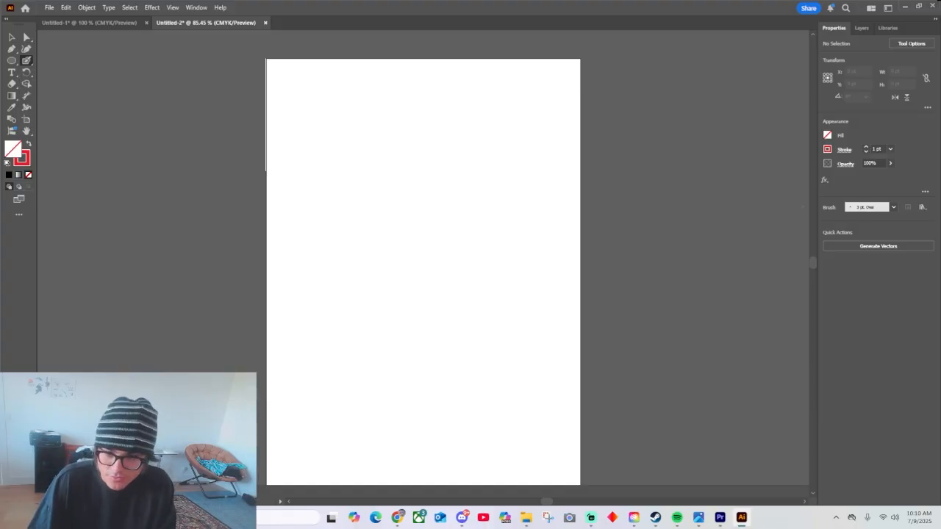
click(893, 207)
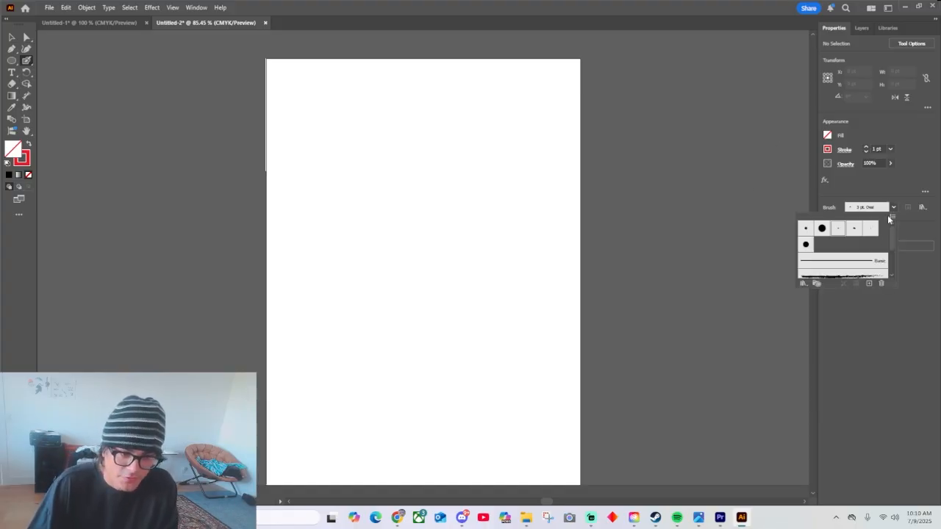
click(820, 229)
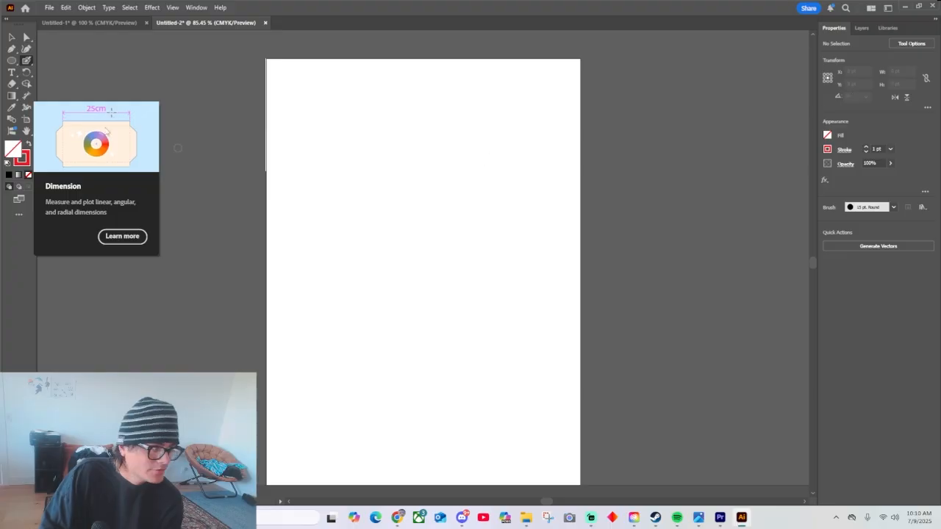
Widen the artboard evenly on both sides into a landscape format and return to the Blob Brush.
click(422, 216)
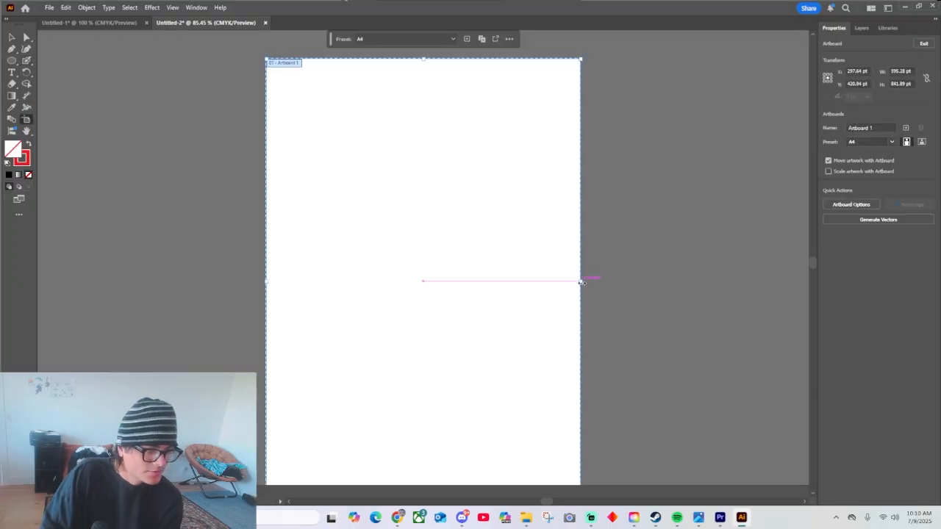
drag(581, 282, 818, 275)
click(12, 38)
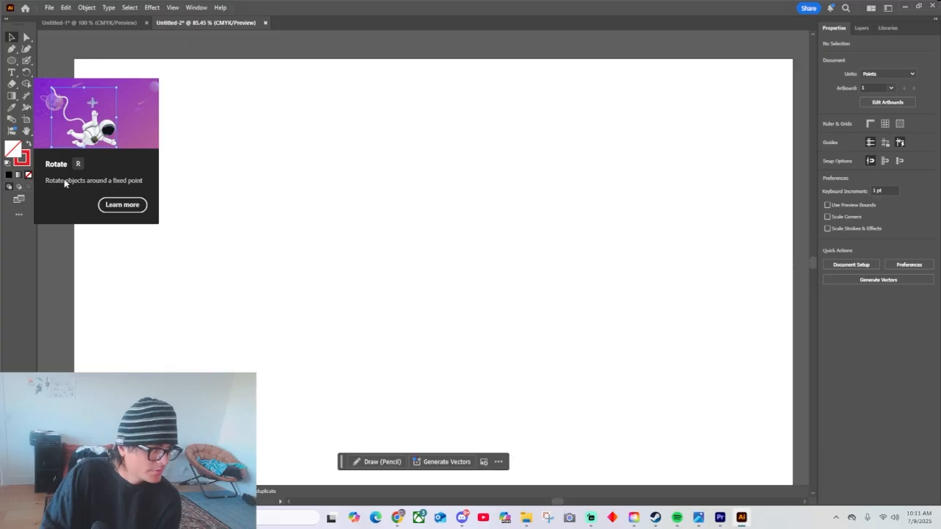
click(27, 61)
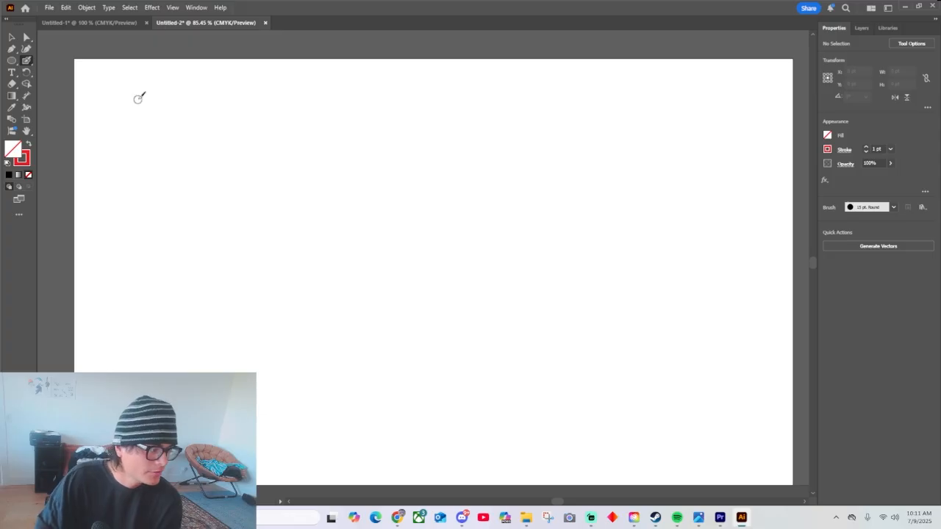
mouse_move(136, 98)
mouse_down()
mouse_move(255, 197)
mouse_move(147, 328)
mouse_move(188, 107)
mouse_move(207, 279)
mouse_move(321, 222)
mouse_move(394, 360)
mouse_move(185, 291)
mouse_move(193, 42)
mouse_up()
scroll(206, 279, down, 3)
key(ctrl+z)
scroll(216, 273, up, 2)
key(ctrl+z)
key(ctrl+z)
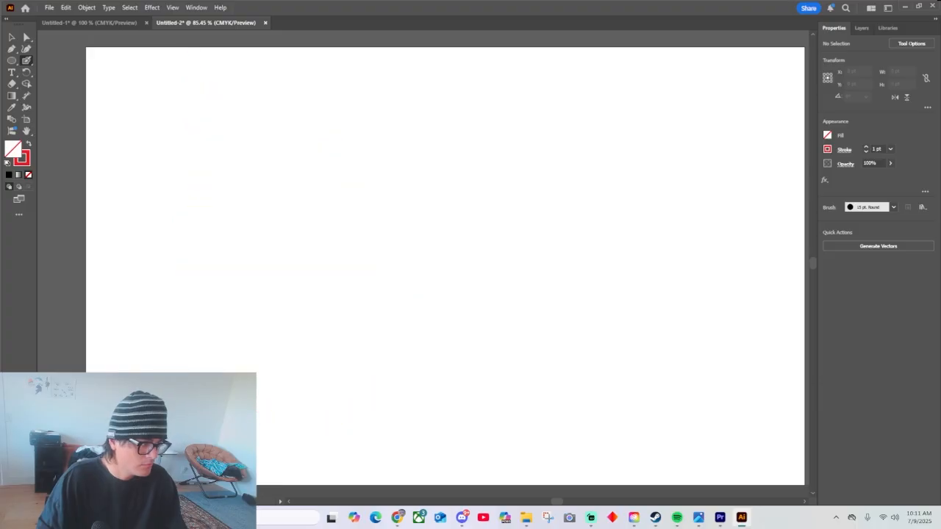
Paint a large looping cursive capital B in red, followed by a tall lowercase l, and undo the trailing stroke.
mouse_move(242, 376)
mouse_down()
mouse_move(266, 87)
mouse_move(372, 306)
mouse_move(257, 438)
mouse_move(142, 303)
mouse_up()
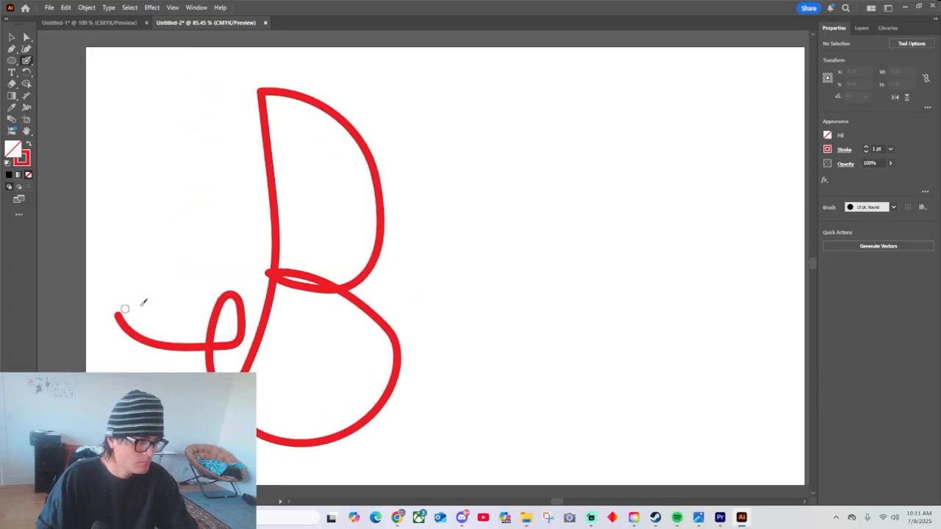
mouse_move(350, 437)
mouse_down()
mouse_move(546, 439)
mouse_move(528, 294)
mouse_move(647, 426)
mouse_up()
scroll(545, 441, down, 2)
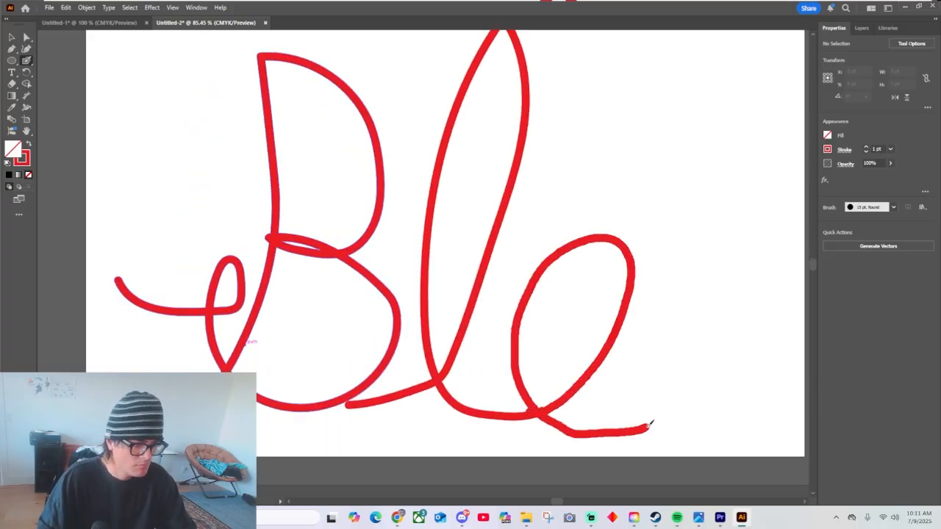
key(ctrl+z)
Paint a connected cursive o and b to complete the word Blob, undoing the stray flourishes.
mouse_move(546, 412)
mouse_down()
mouse_move(640, 227)
mouse_move(489, 330)
mouse_move(601, 403)
mouse_up()
mouse_move(647, 203)
mouse_down()
mouse_move(665, 181)
mouse_move(734, 218)
mouse_up()
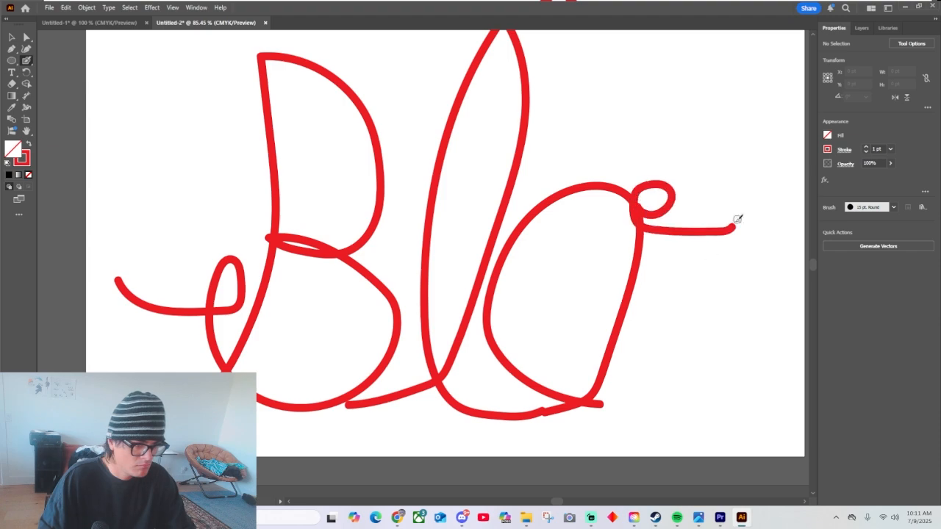
key(ctrl+z)
mouse_move(595, 400)
mouse_down()
mouse_move(693, 360)
mouse_move(707, 96)
mouse_move(709, 384)
mouse_move(645, 363)
mouse_move(692, 29)
mouse_up()
key(ctrl+z)
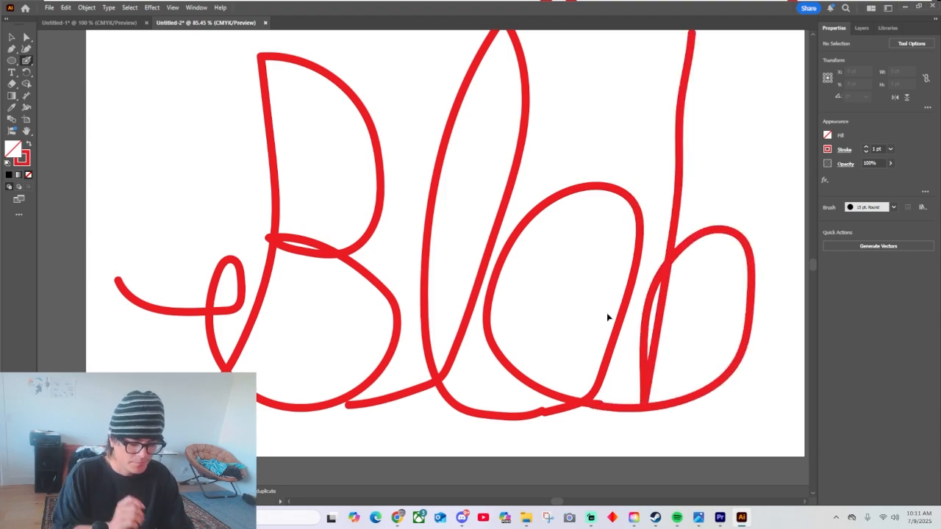
Move the anchor points of the narrow gap beside the final b's stem to close it with red.
key(ctrl+minus)
key(a)
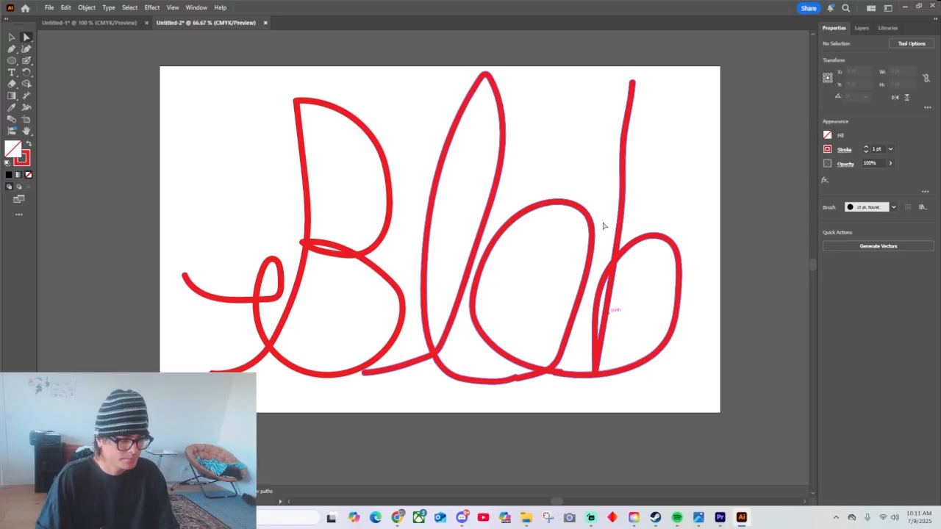
click(600, 303)
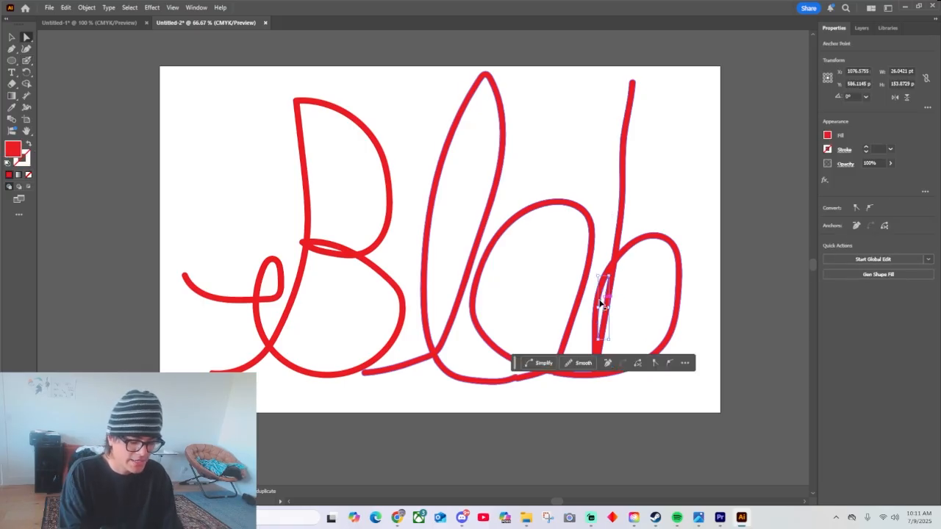
key(ctrl+plus)
key(ctrl+plus)
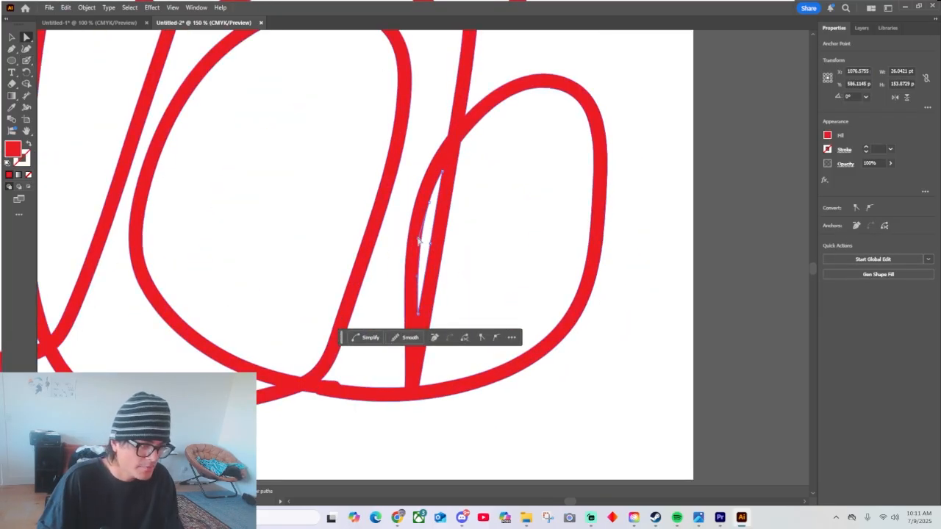
drag(429, 202, 439, 208)
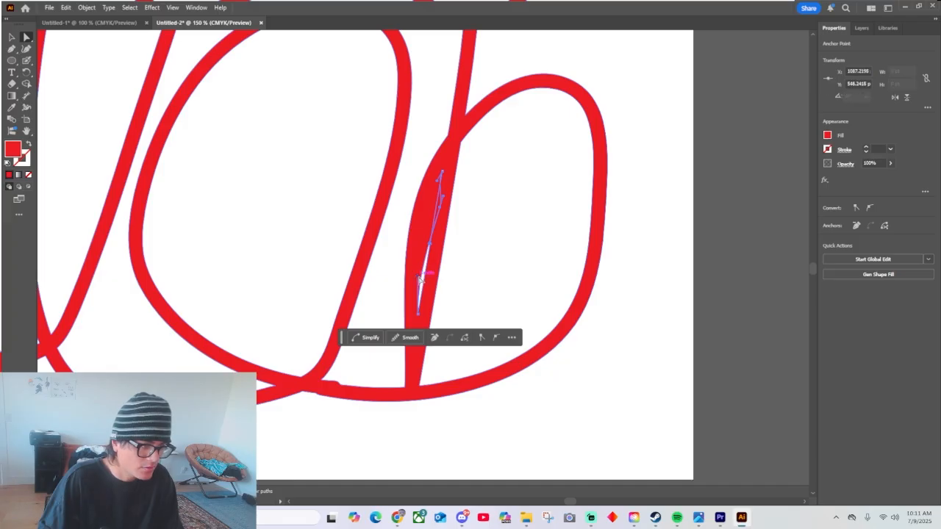
drag(417, 277, 428, 277)
Pull the outer anchor points of the final b's bowl outward to thicken its curve from top to base.
click(483, 172)
click(606, 180)
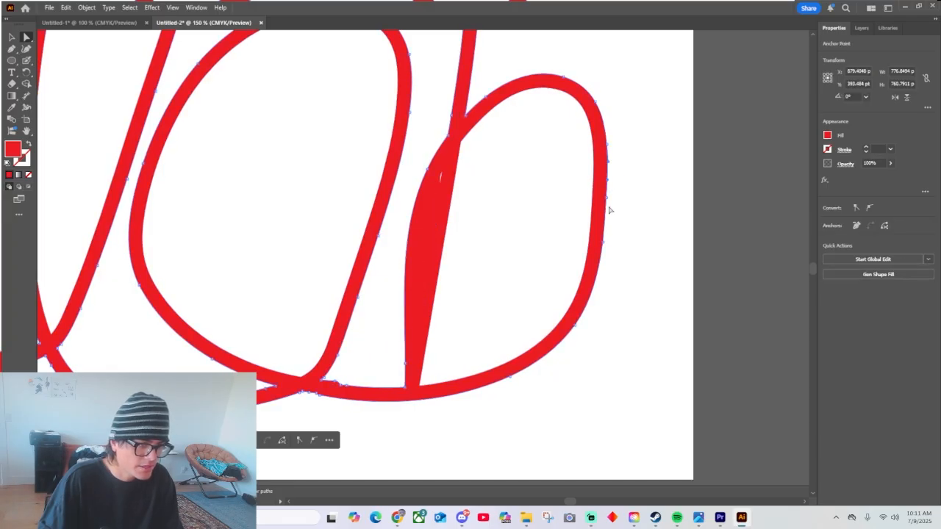
click(611, 199)
click(607, 199)
drag(607, 198, 629, 194)
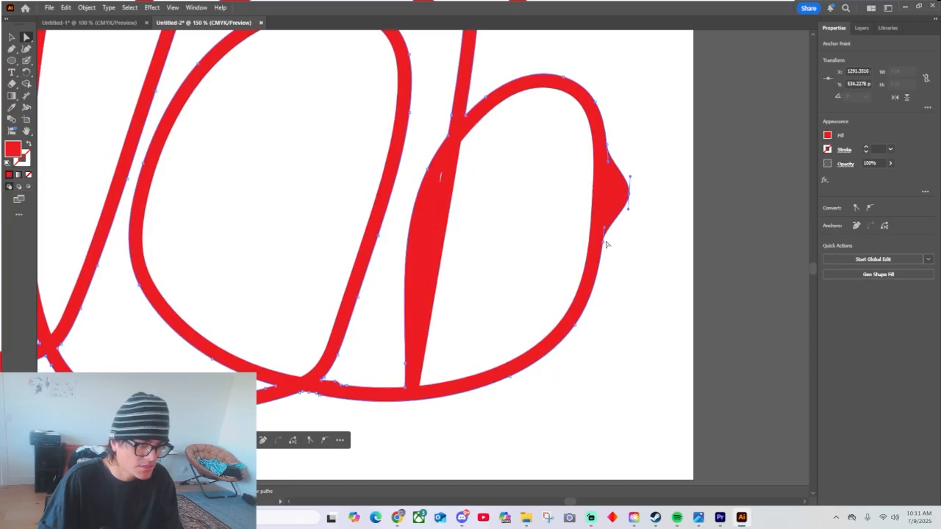
drag(604, 243, 623, 254)
drag(578, 311, 586, 359)
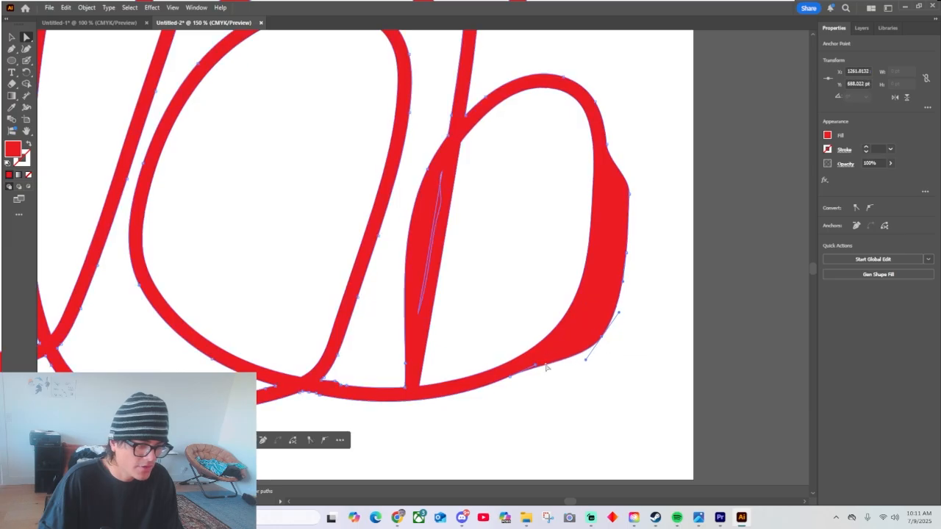
drag(507, 378, 554, 387)
drag(610, 150, 465, 91)
Move the anchor points along the right edge of the final b's stem outward to thicken it.
scroll(463, 74, up, 4)
drag(482, 152, 494, 148)
drag(471, 248, 481, 231)
scroll(485, 221, up, 4)
drag(490, 147, 506, 147)
scroll(510, 176, up, 4)
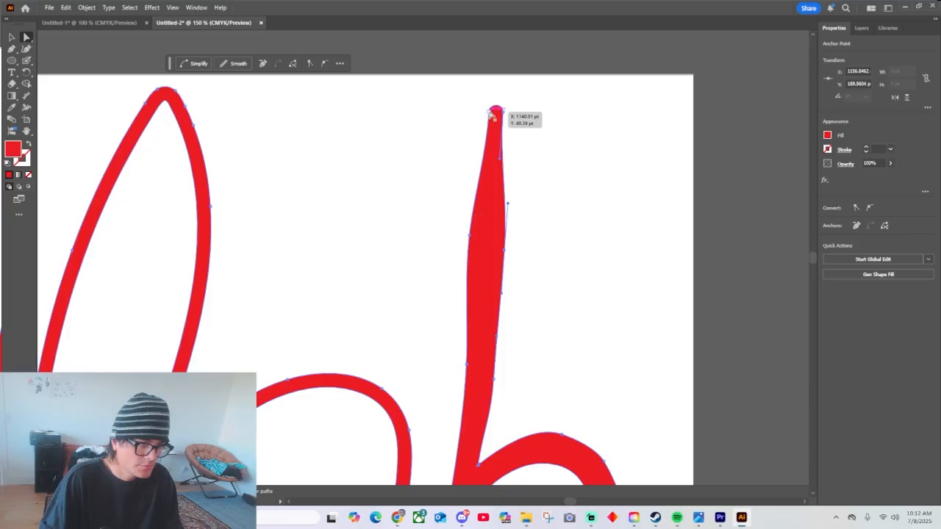
Move the left-edge anchor points of the b's stem outward, from its tip down to where it meets the bowl.
drag(491, 113, 483, 114)
scroll(485, 221, down, 5)
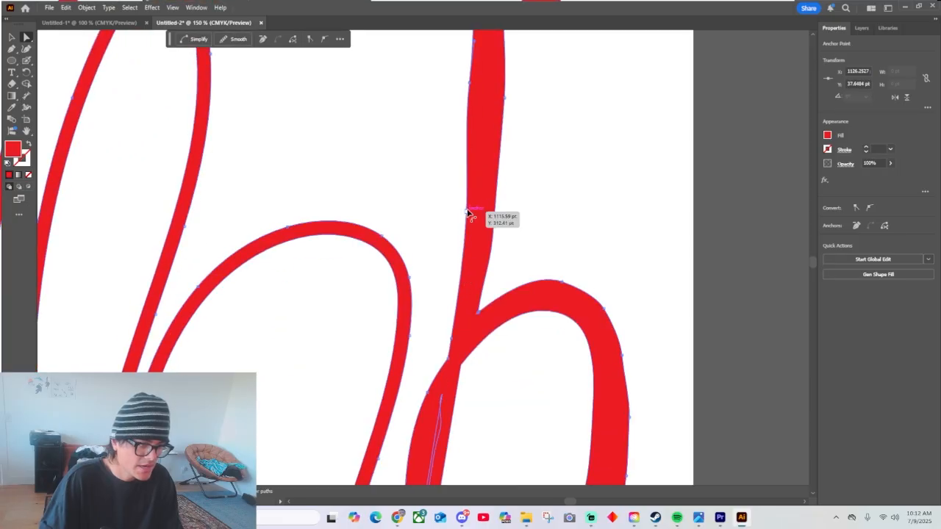
drag(466, 213, 459, 214)
scroll(462, 243, down, 2)
drag(451, 293, 421, 312)
scroll(422, 324, down, 3)
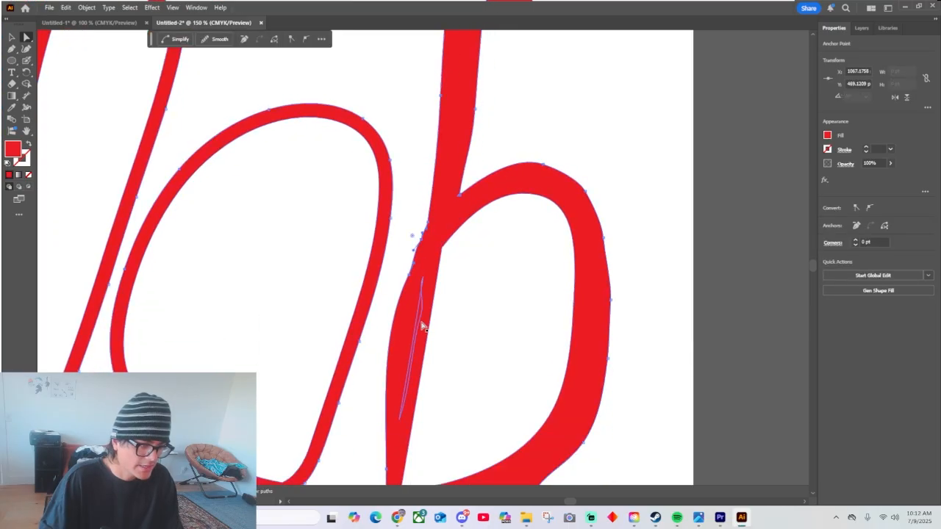
Give the connected lob lettering a black 5 pt stroke.
key(ctrl+0)
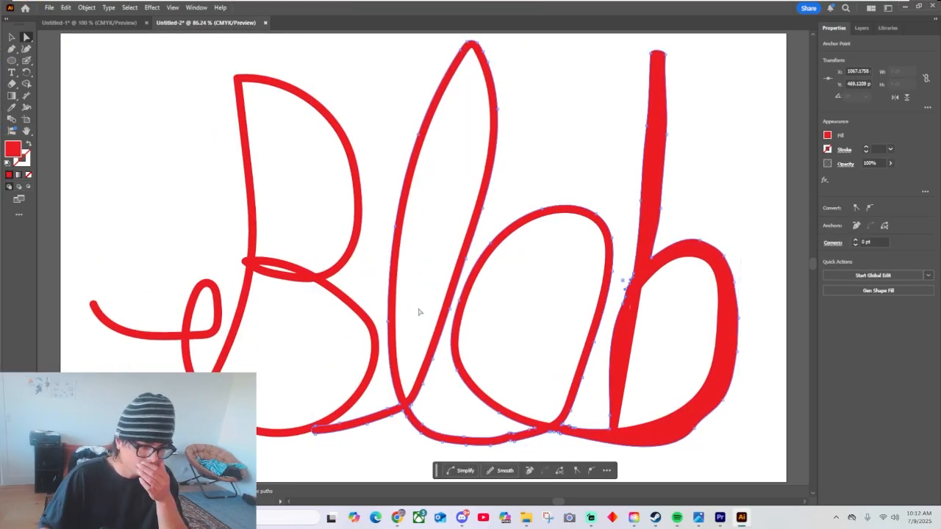
click(582, 108)
click(625, 323)
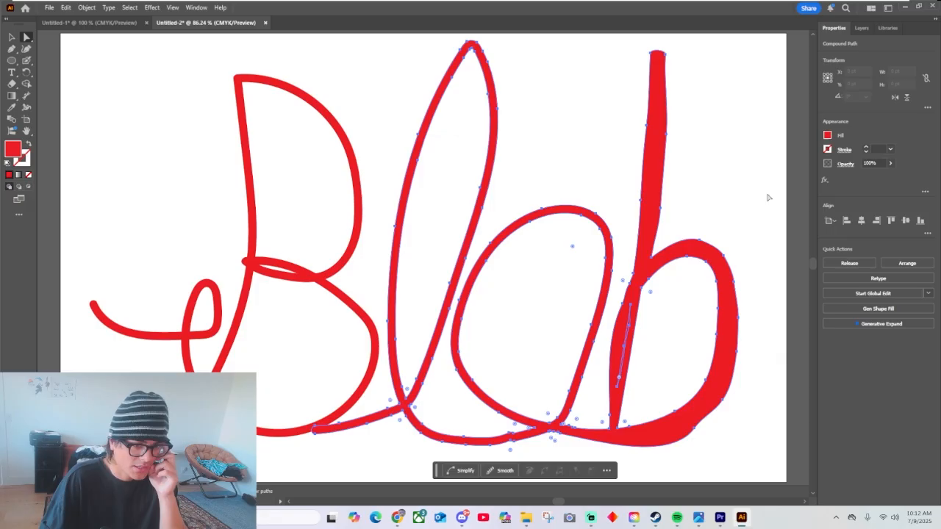
click(827, 149)
click(764, 185)
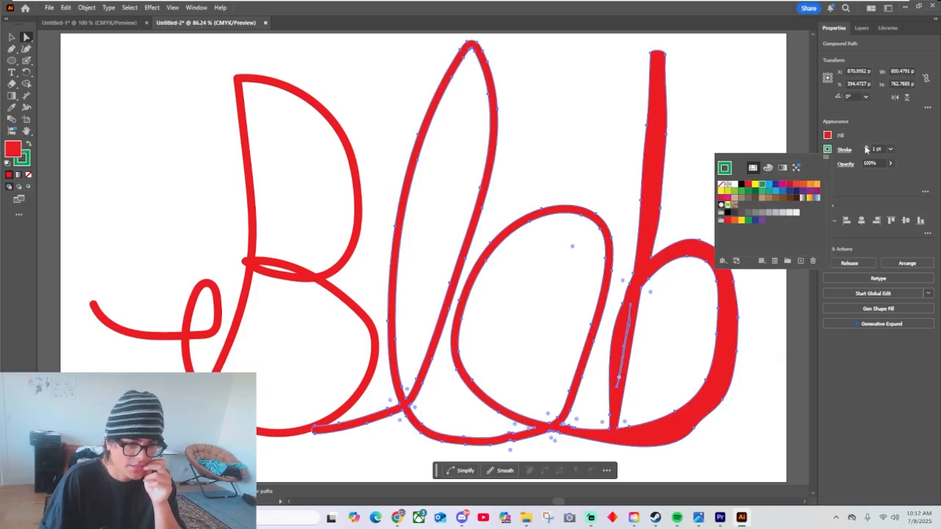
click(866, 148)
click(865, 148)
click(866, 147)
click(865, 148)
click(827, 150)
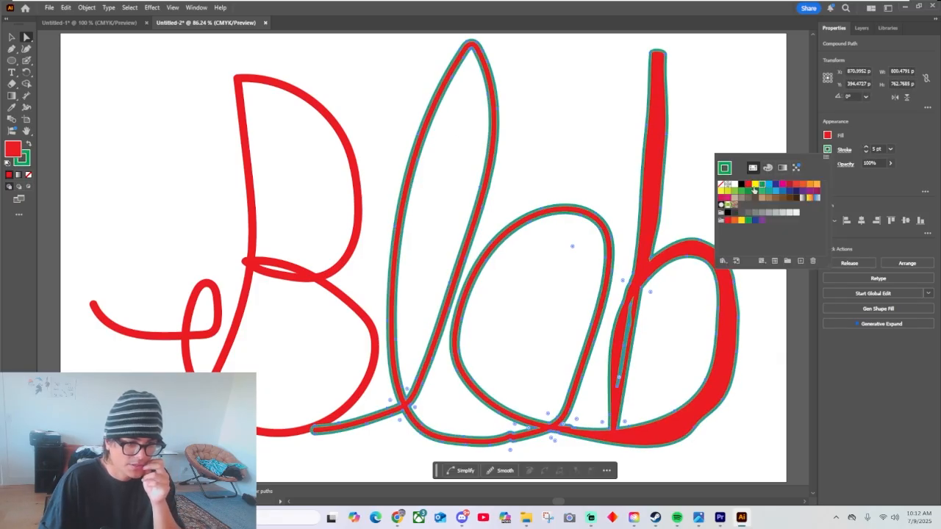
click(741, 185)
click(483, 119)
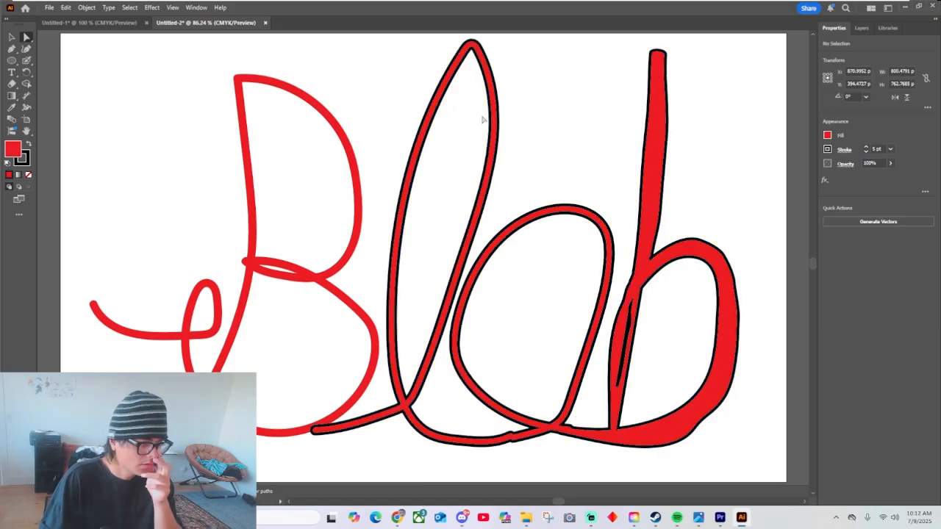
Give the capital B path the same black 5 pt stroke.
click(358, 179)
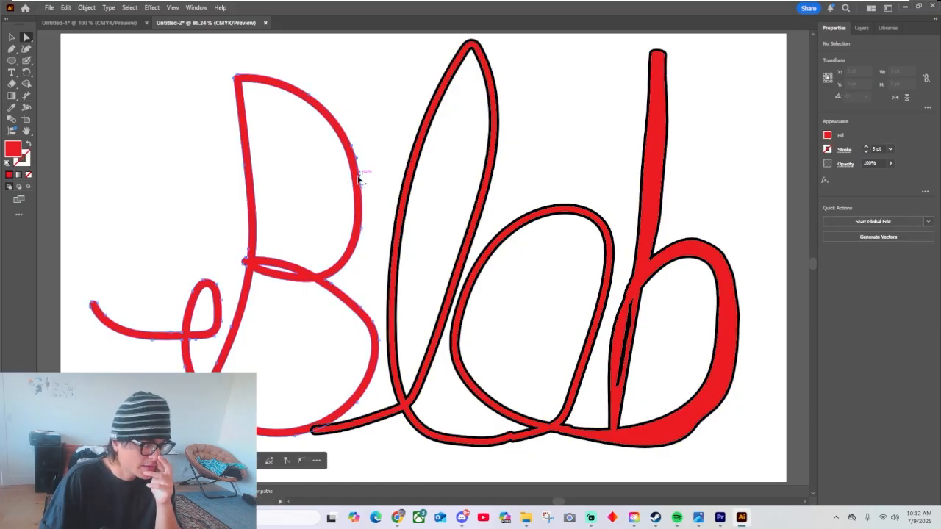
click(826, 149)
click(742, 184)
click(866, 146)
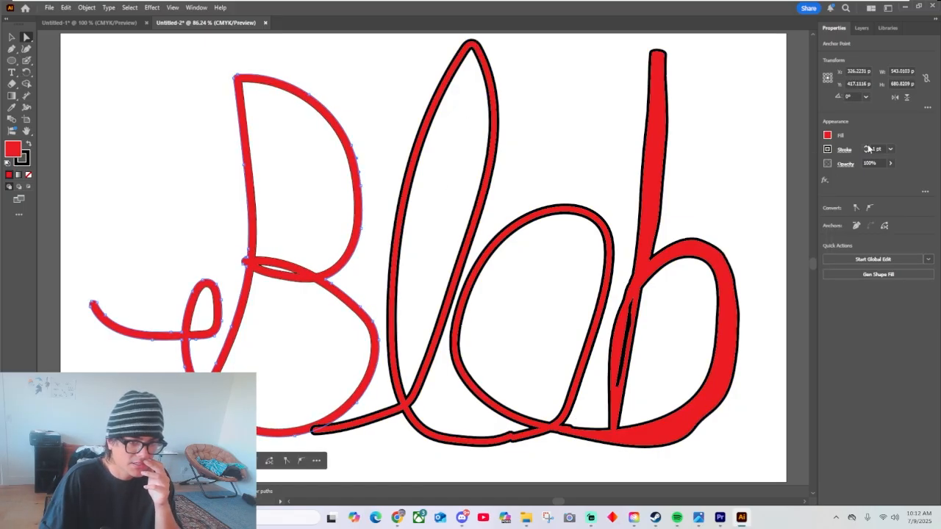
click(867, 147)
click(866, 147)
click(495, 181)
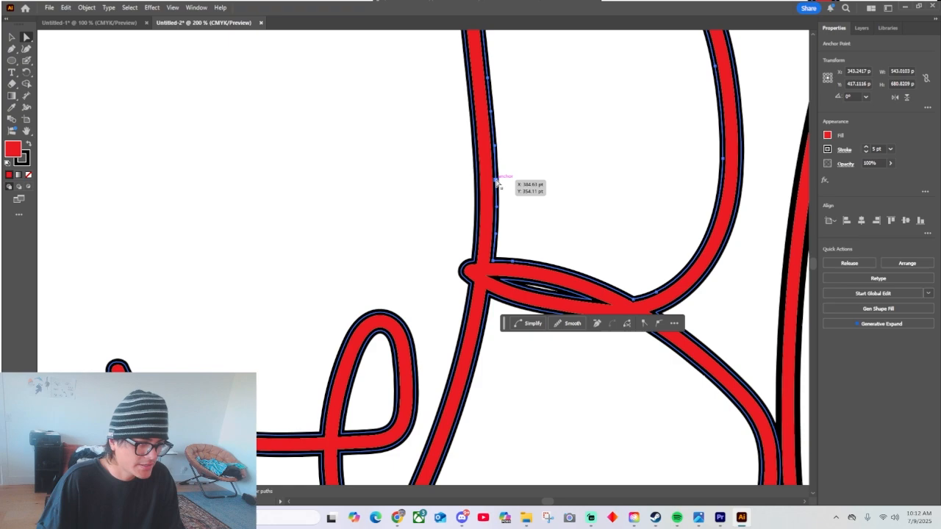
Pull the anchor points along the inner edge of the B's upper stem into the counter, including its top corner, to thicken the stem.
drag(497, 182, 518, 181)
drag(489, 80, 527, 74)
scroll(521, 159, up, 3)
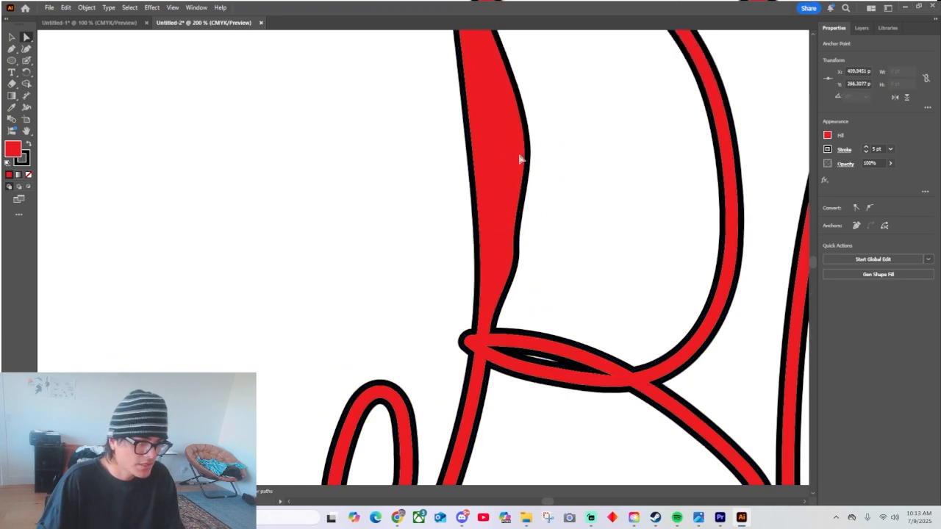
drag(461, 69, 527, 109)
Move the inner anchor points of the B's upper bowl inward, down to the corner at the stem's base, to thicken the curve.
click(691, 202)
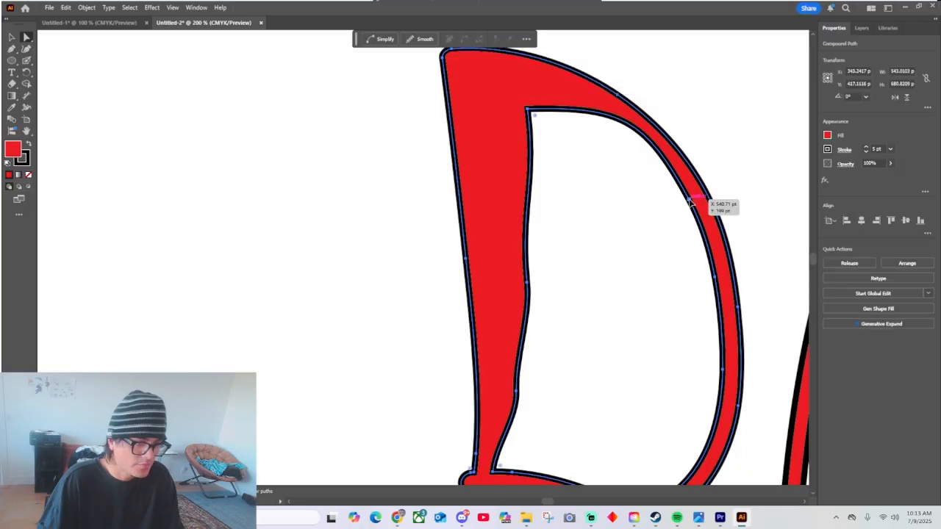
drag(690, 200, 700, 394)
click(661, 214)
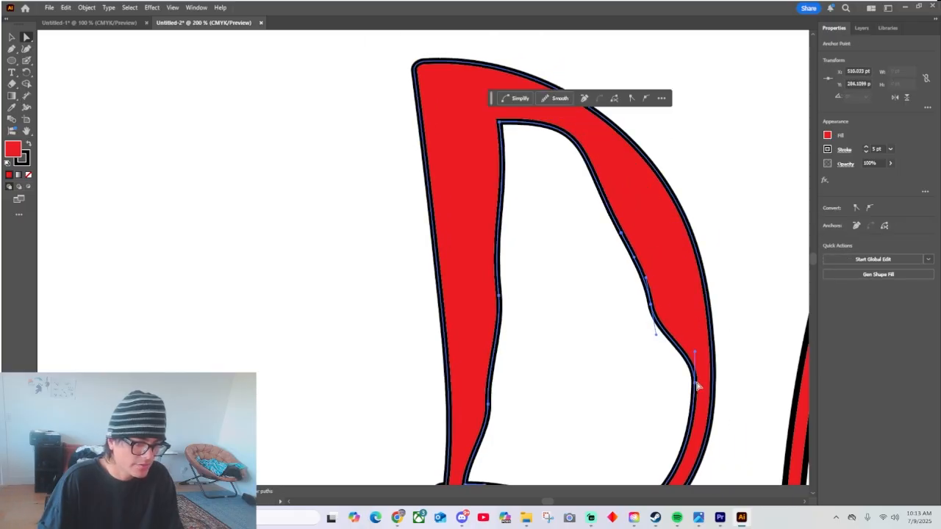
click(694, 384)
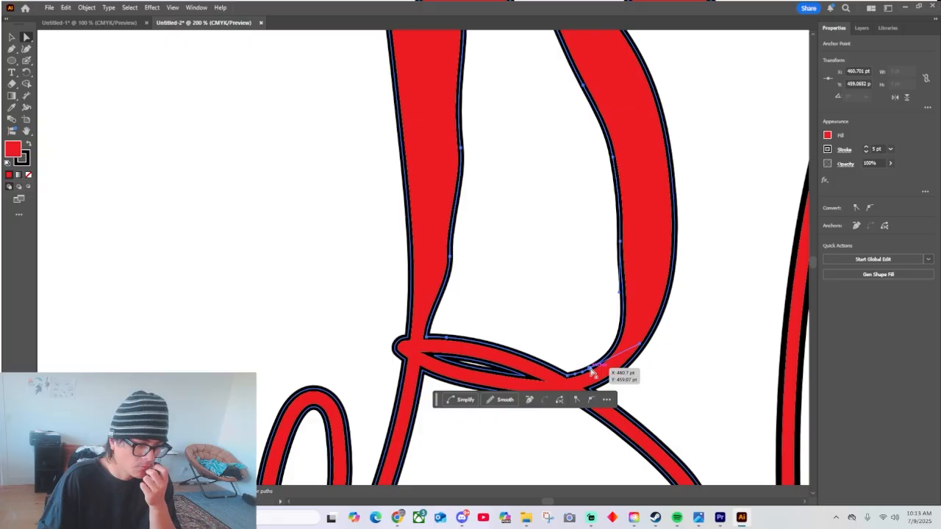
drag(590, 370, 585, 344)
drag(567, 377, 557, 346)
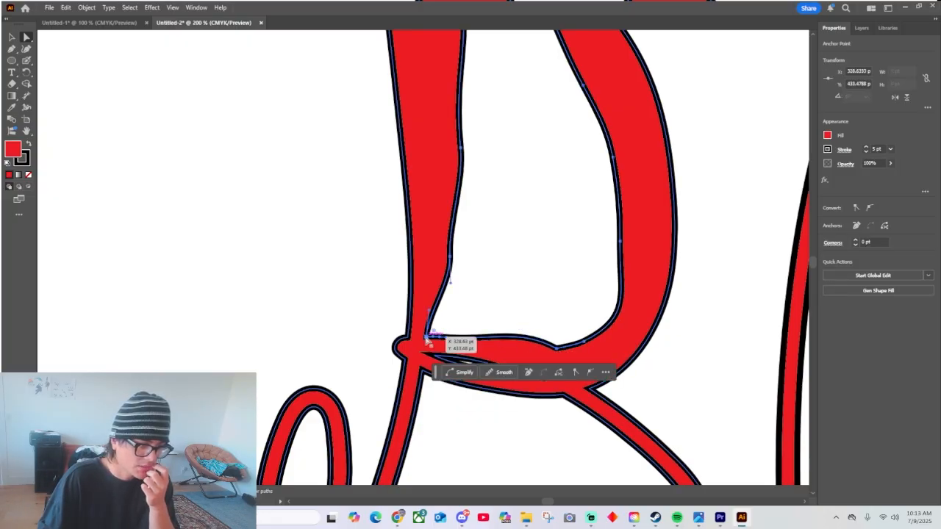
drag(427, 339, 459, 323)
click(353, 266)
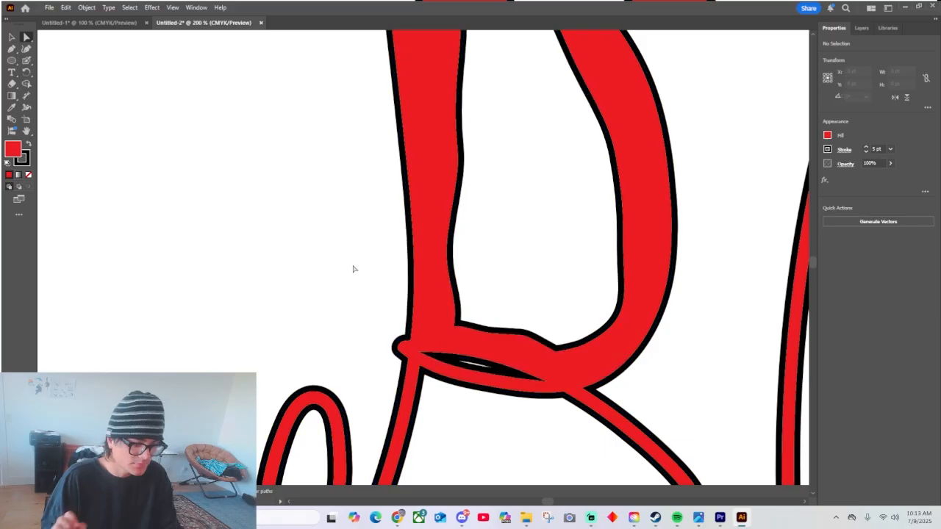
Select the B path and shift the edge of its lower stem slightly toward the small loop.
key(ctrl+0)
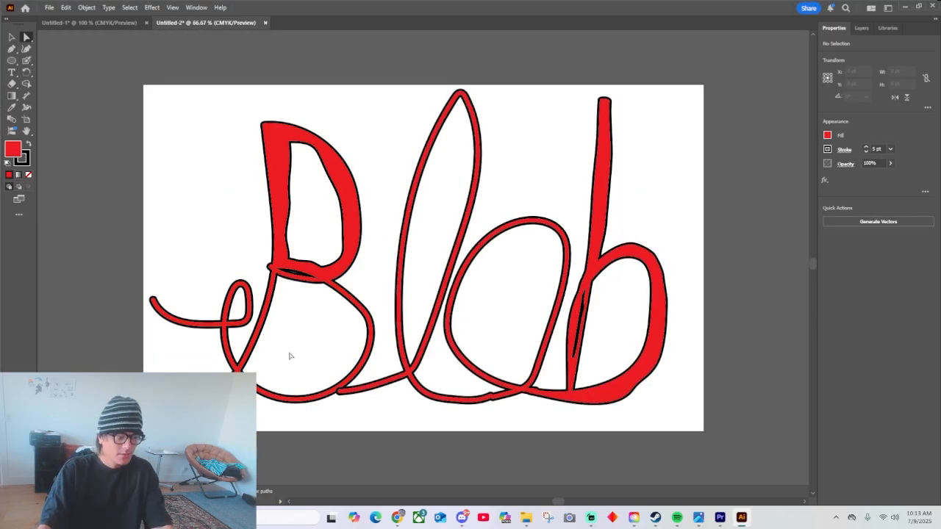
click(228, 322)
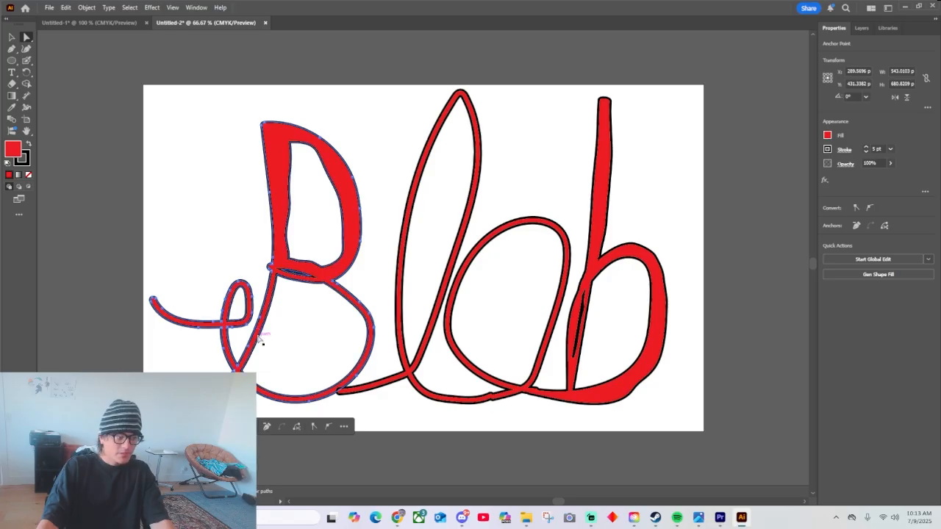
drag(263, 324, 252, 320)
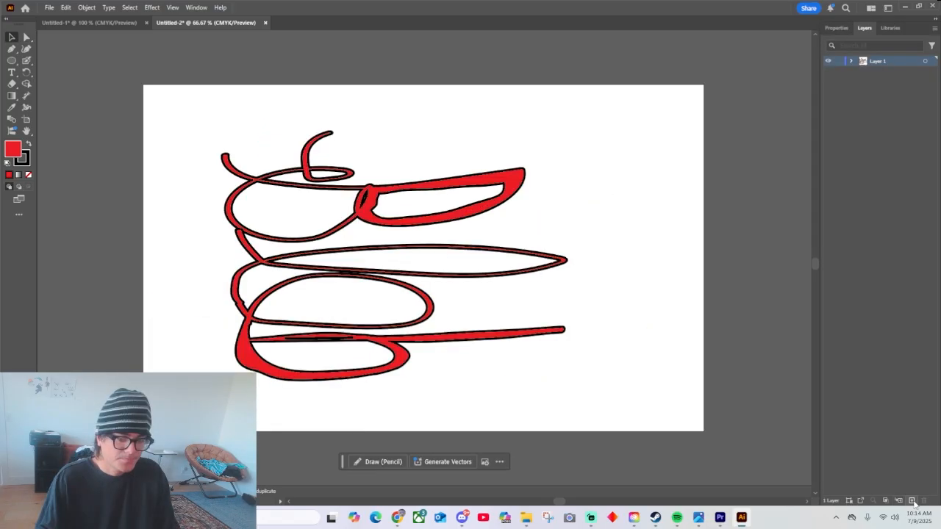
Add a new layer above the lettering.
click(911, 500)
click(399, 191)
key(Delete)
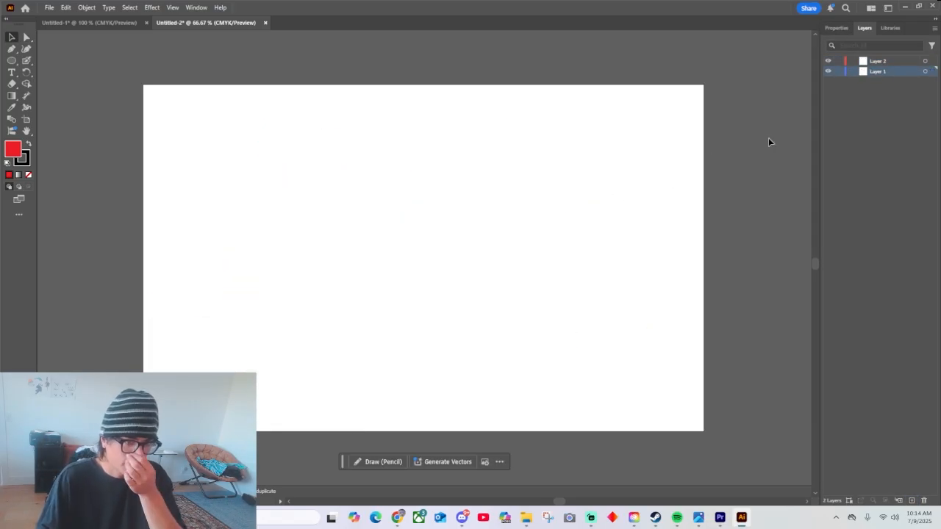
key(ctrl+z)
Hide Layer 1 with the lettering and make Layer 2 the active layer.
click(828, 72)
click(852, 61)
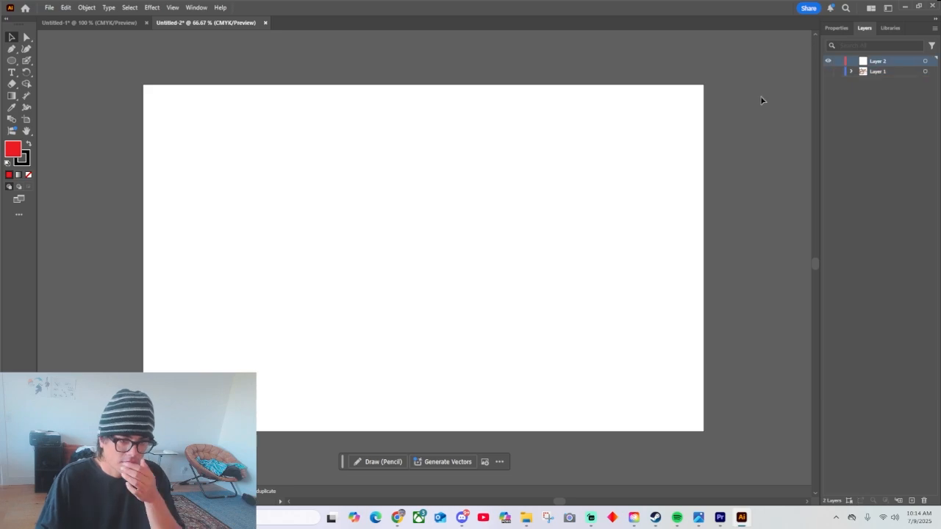
Switch to the Blob Brush tool and set the fill colour to green.
click(11, 52)
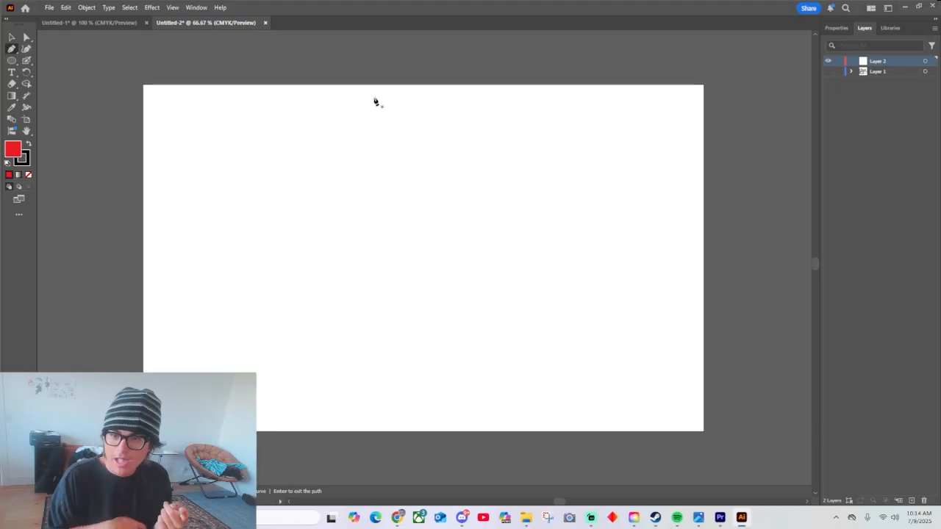
drag(25, 61, 44, 71)
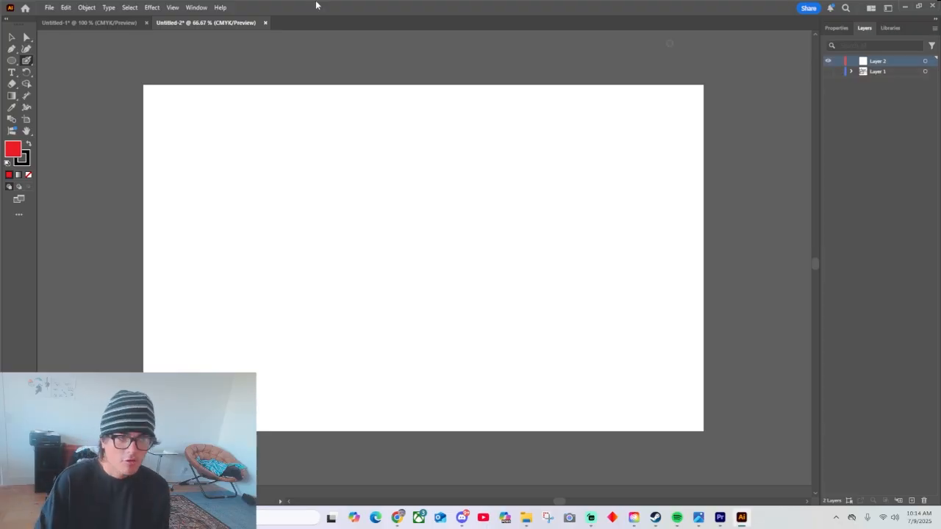
click(835, 27)
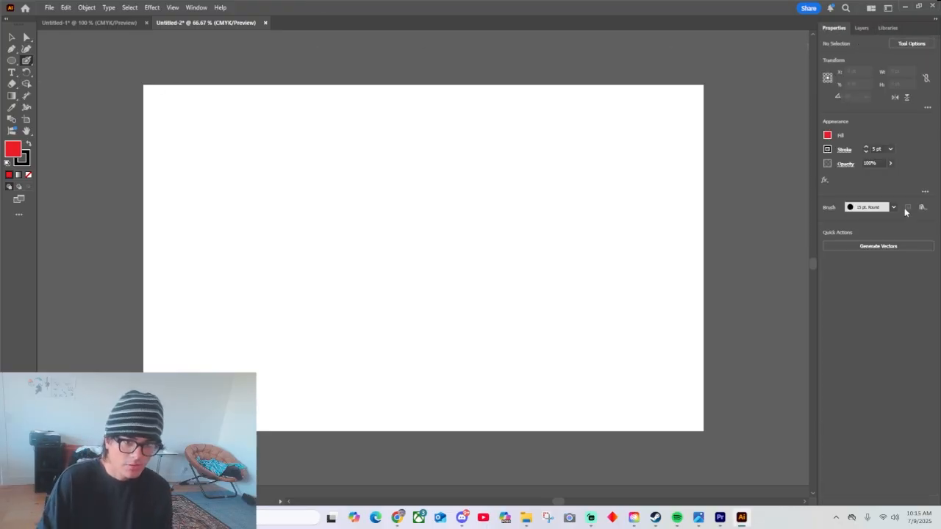
click(827, 136)
click(767, 171)
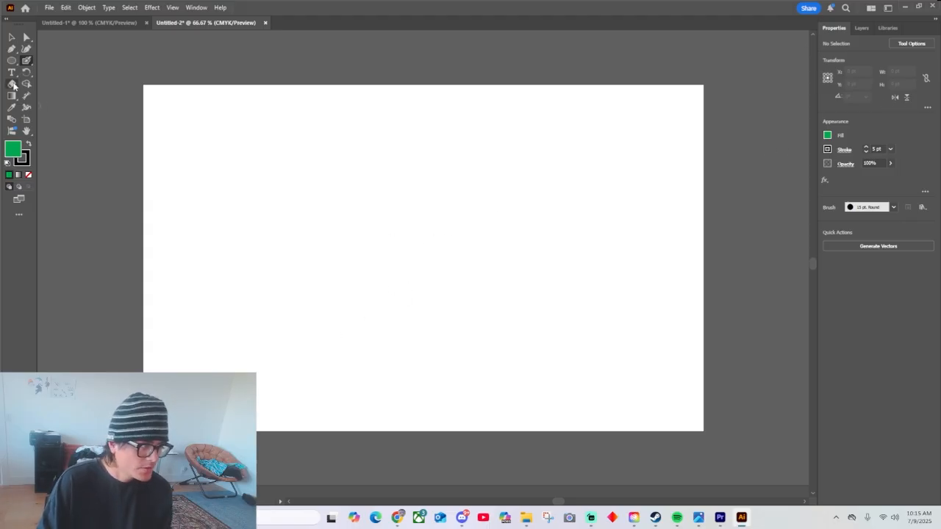
Paint a pink flower outline with five rounded petals around a small ring in the upper middle of the artboard.
click(827, 136)
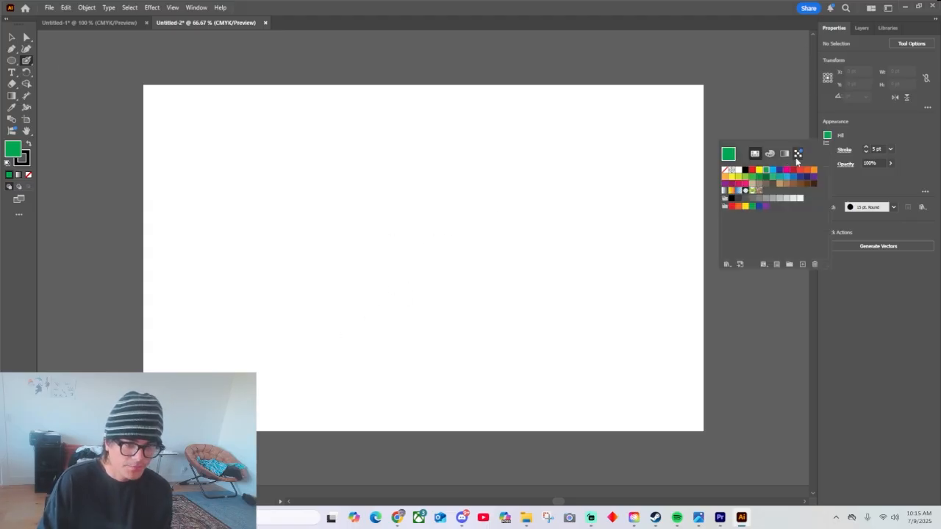
drag(483, 157, 451, 175)
drag(432, 171, 460, 205)
mouse_move(444, 223)
mouse_down()
mouse_move(492, 207)
mouse_move(510, 169)
mouse_up()
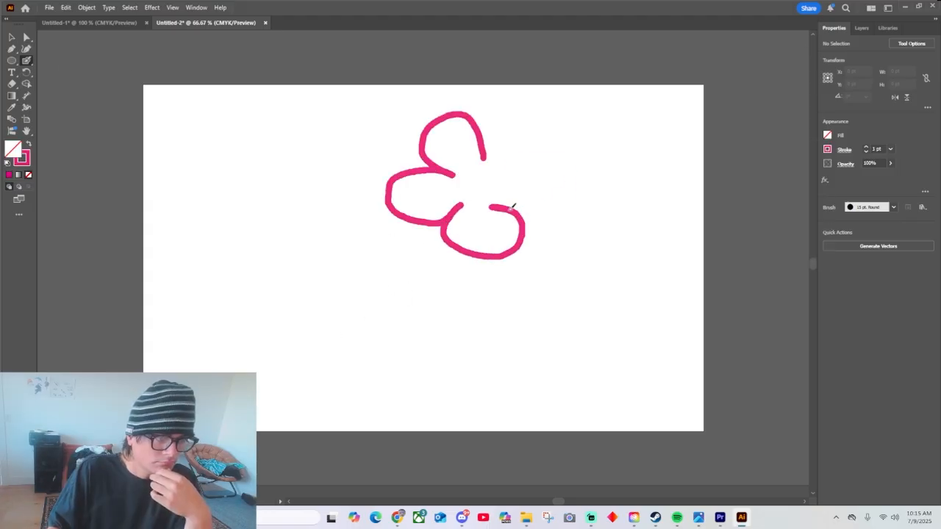
drag(535, 157, 482, 157)
drag(471, 175, 481, 173)
Set the stroke colour to light blue and paint a five-petal flower beside the pink one, undoing stray strokes.
click(828, 149)
click(769, 183)
drag(611, 200, 636, 172)
mouse_move(636, 171)
mouse_down()
mouse_move(633, 195)
mouse_move(602, 227)
mouse_up()
drag(601, 227, 611, 200)
drag(613, 176, 612, 208)
key(ctrl+z)
key(ctrl+z)
key(ctrl+z)
key(ctrl+z)
key(ctrl+z)
Set the stroke colour to yellow and paint a five-petal flower with a ring centre below the pink and blue ones.
click(828, 149)
click(759, 172)
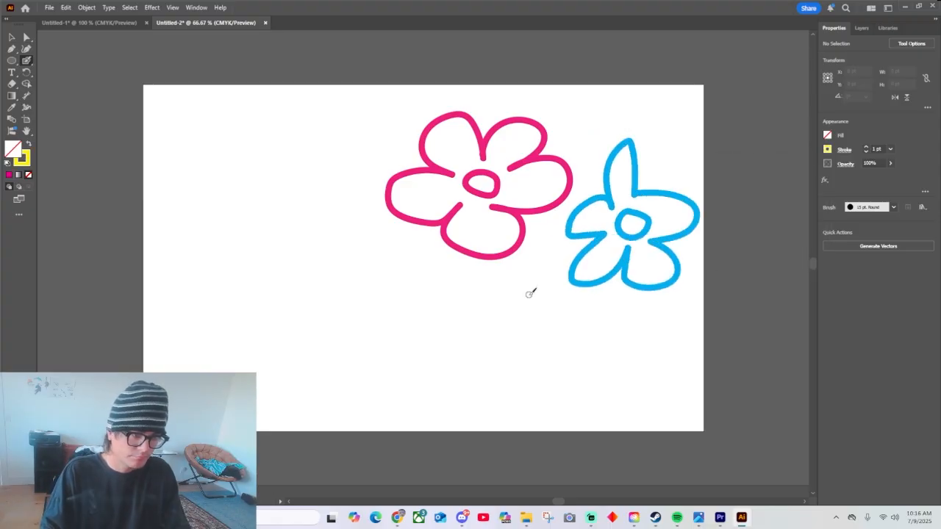
drag(528, 294, 501, 305)
drag(497, 296, 495, 327)
drag(485, 333, 519, 344)
mouse_move(516, 359)
mouse_down()
mouse_move(543, 334)
mouse_move(527, 295)
mouse_up()
drag(516, 309, 523, 309)
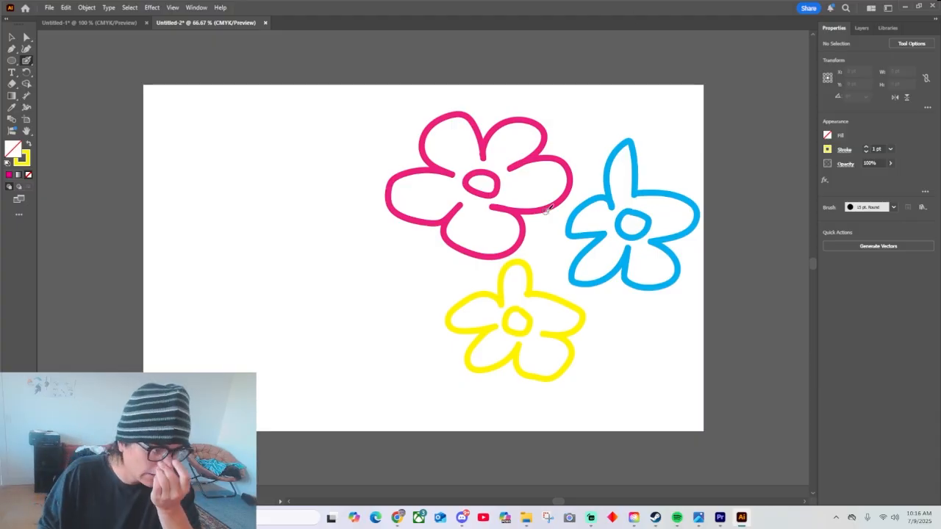
Set the stroke colour to green and paint a long stem downward from each of the three flowers.
click(828, 150)
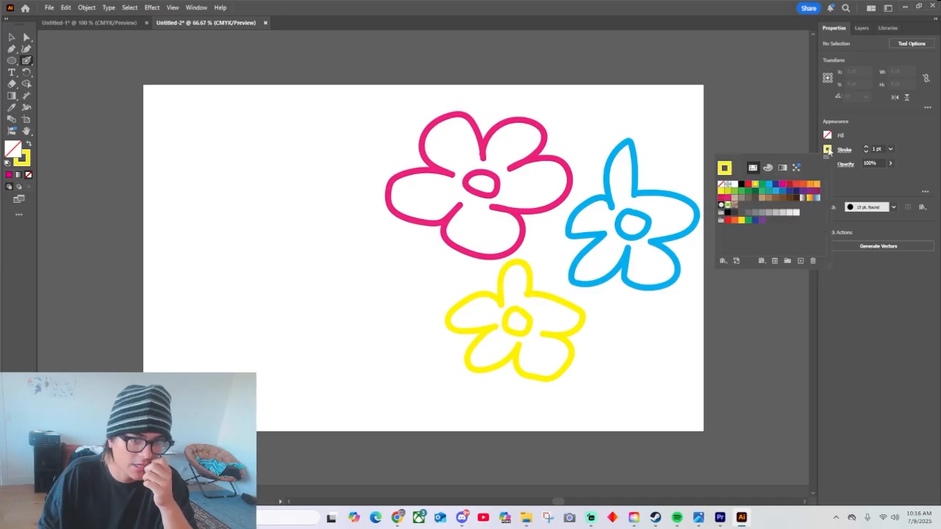
click(766, 186)
drag(626, 261, 632, 418)
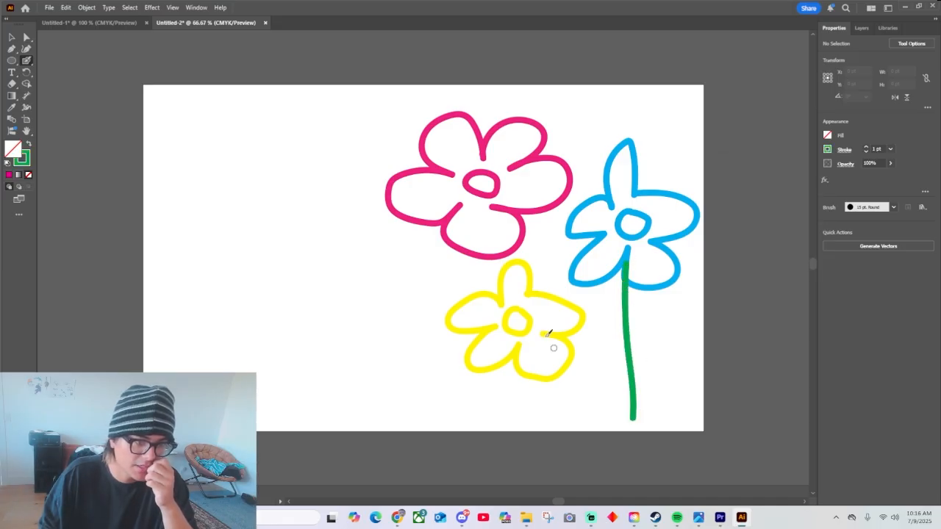
drag(511, 361, 500, 478)
drag(446, 225, 357, 484)
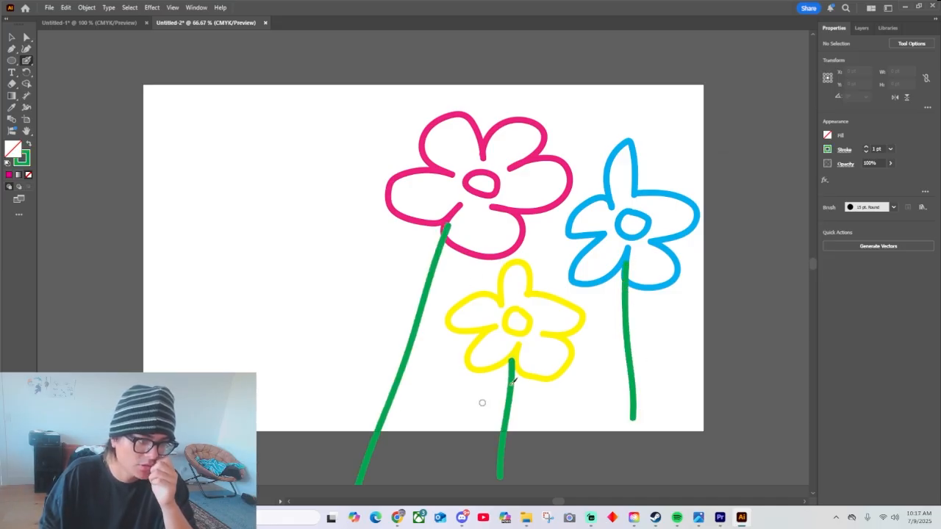
Select the yellow flower's centre ring and move the anchor points at its upper notch to even out the outline.
key(v)
drag(474, 297, 523, 301)
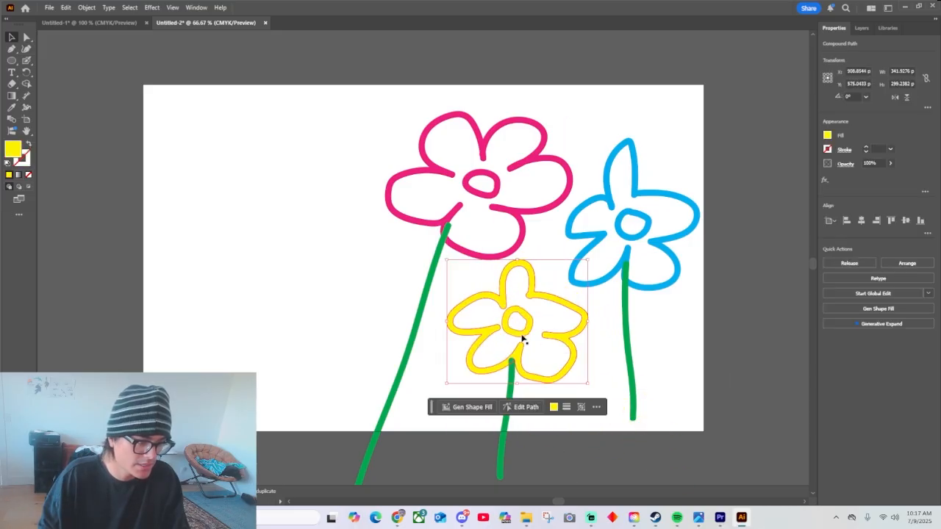
click(520, 332)
key(ctrl+equal)
key(ctrl+equal)
key(ctrl+equal)
key(ctrl+equal)
key(ctrl+equal)
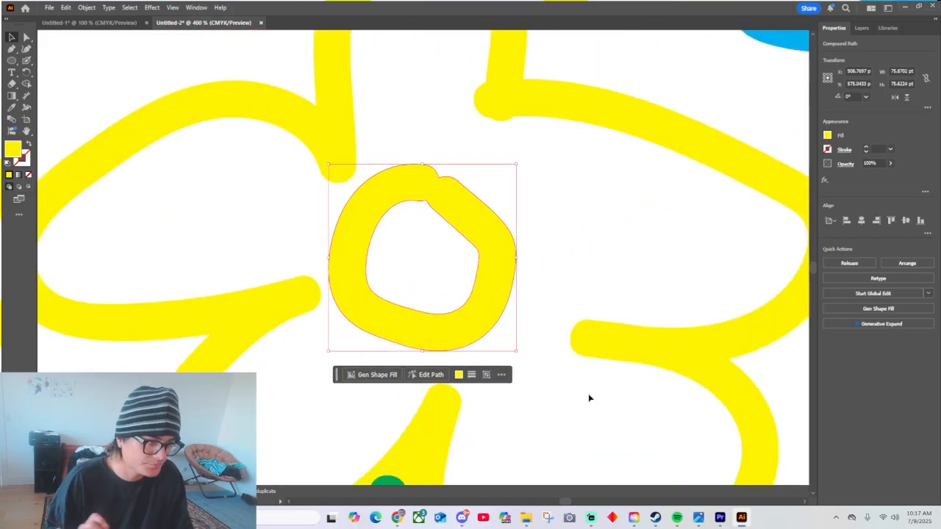
key(a)
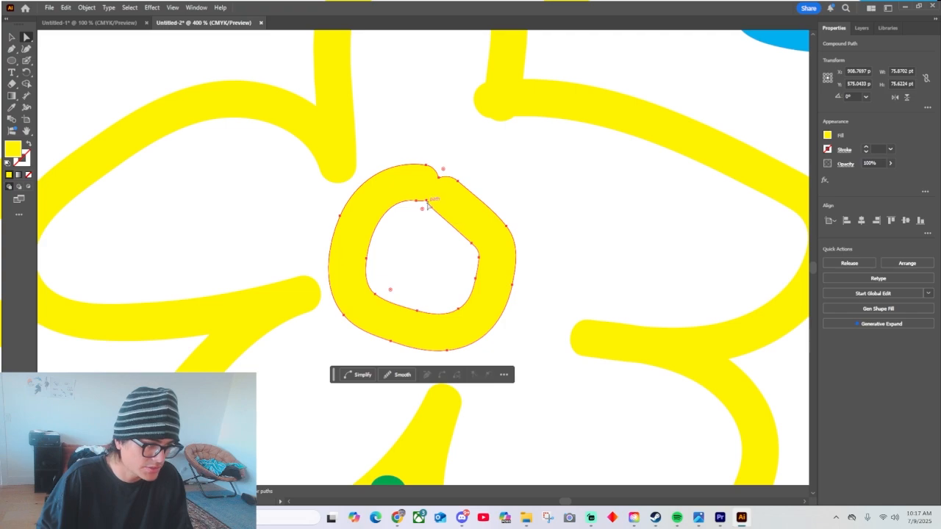
drag(428, 205, 443, 173)
click(440, 181)
click(501, 170)
scroll(481, 237, up, 1)
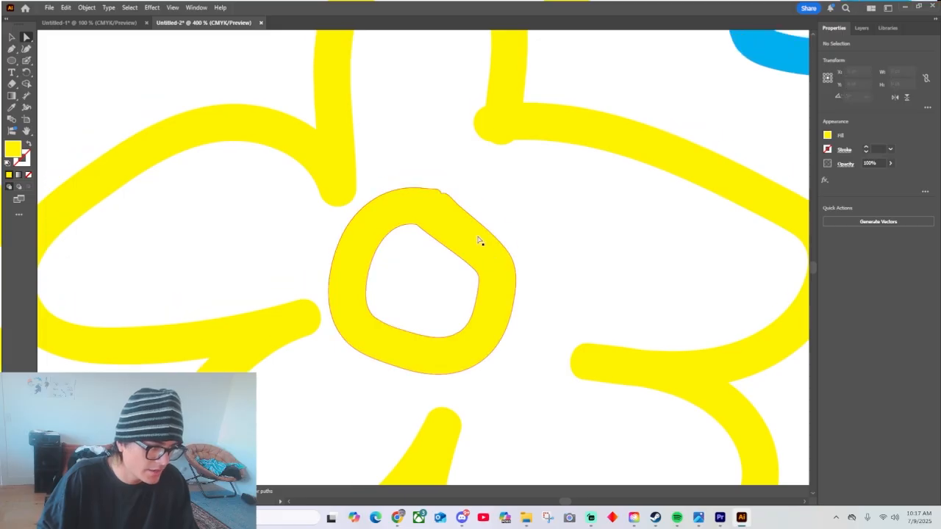
Pull a direction handle at the inner tip of the yellow flower's left petals to stretch it into a spike across the centre ring.
click(321, 316)
click(324, 293)
click(304, 308)
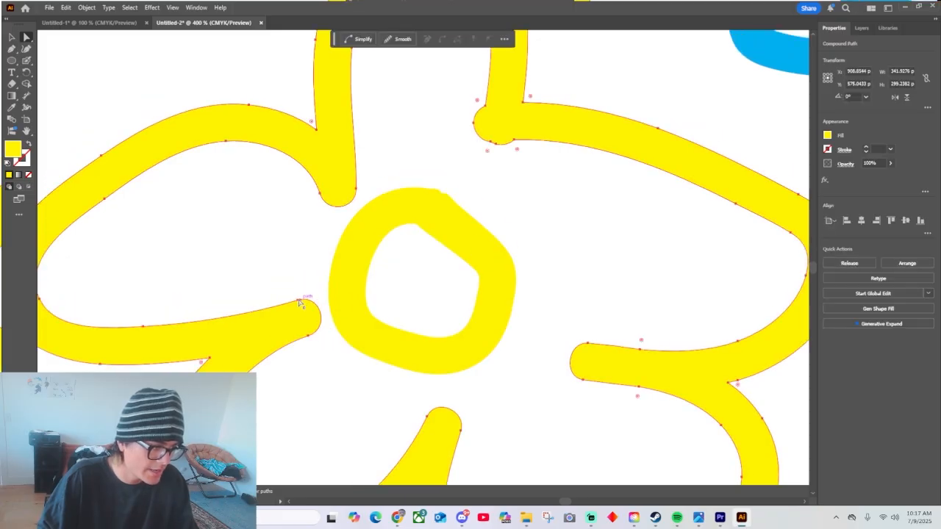
click(304, 294)
click(298, 299)
drag(321, 294, 500, 151)
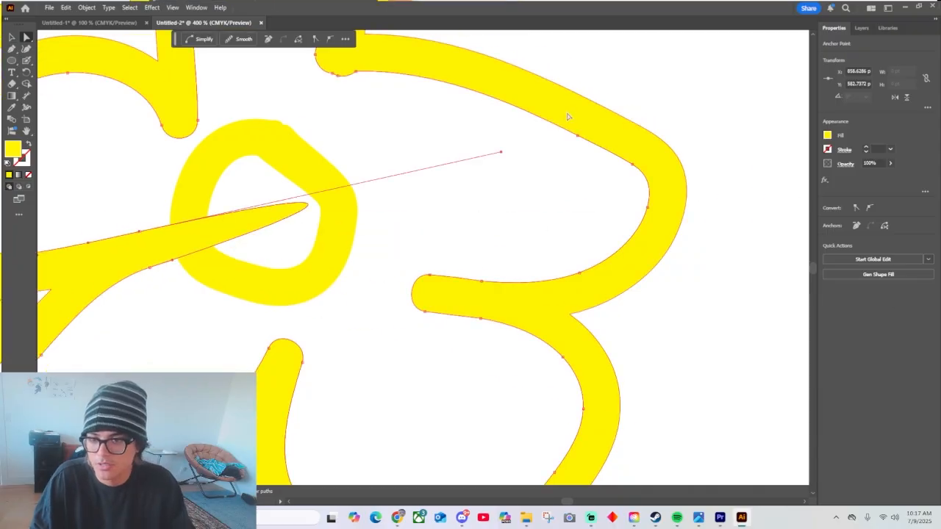